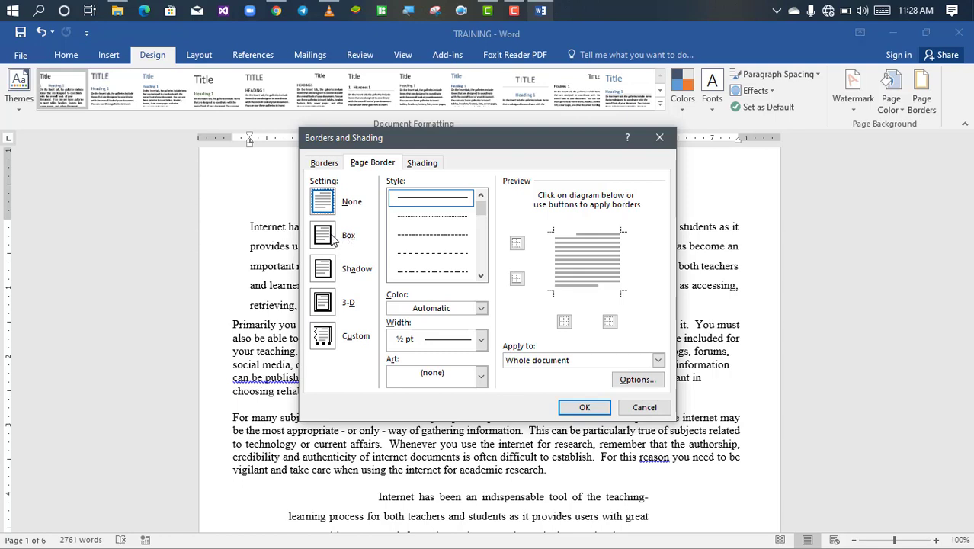
Step: Set the page border to the Box setting with the diagonally striped line style
click(334, 239)
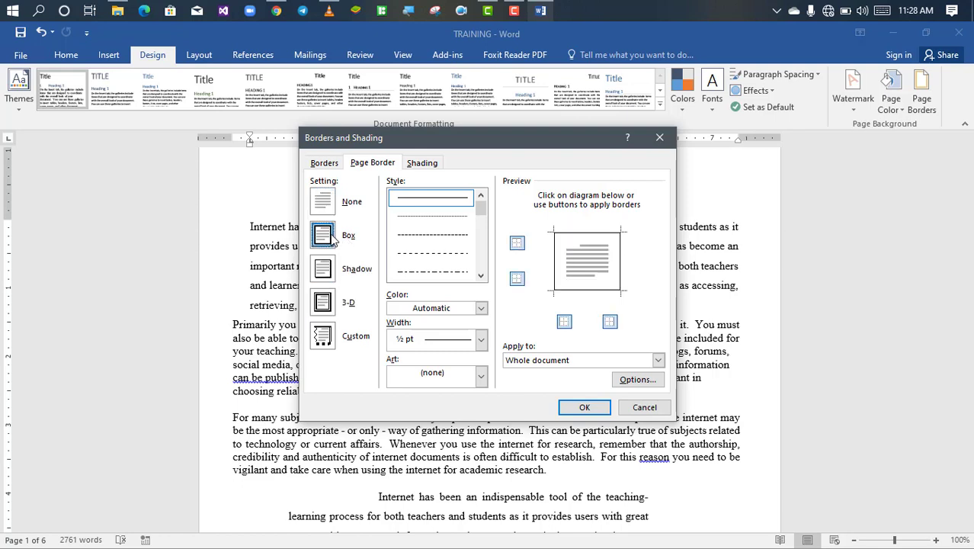
click(324, 273)
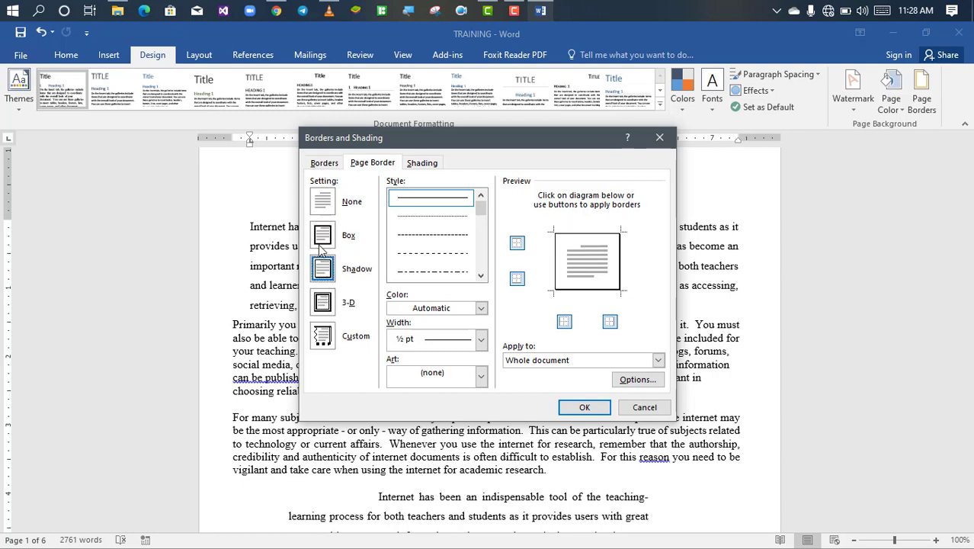
click(323, 236)
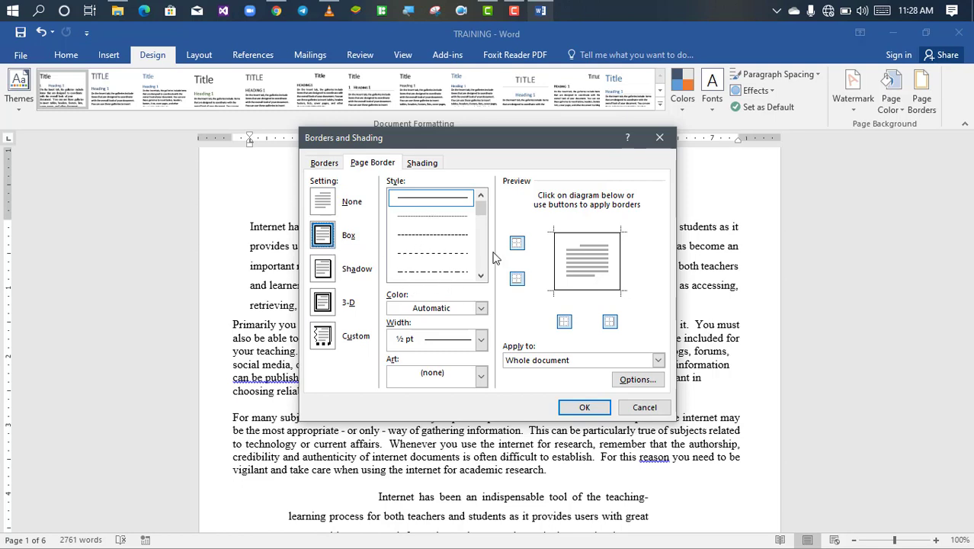
drag(481, 278, 481, 279)
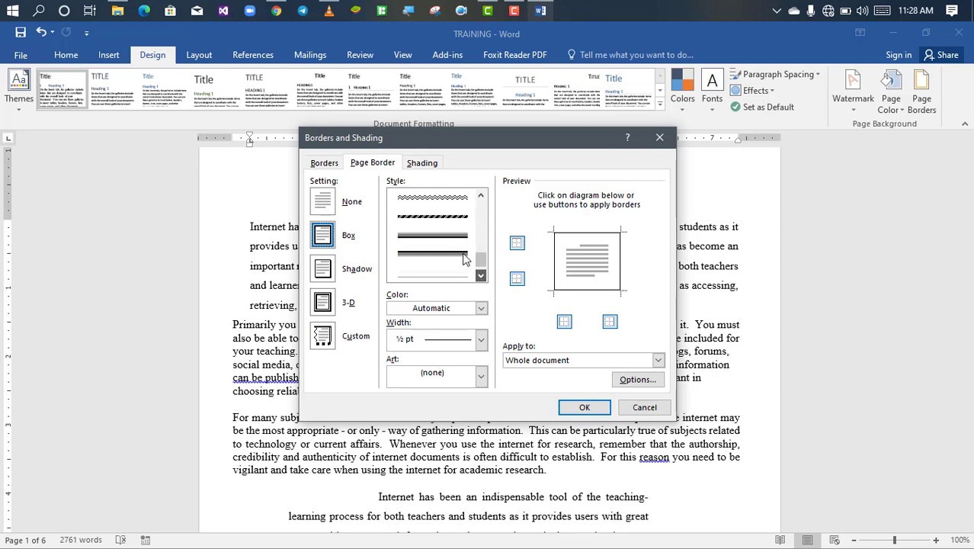
click(447, 218)
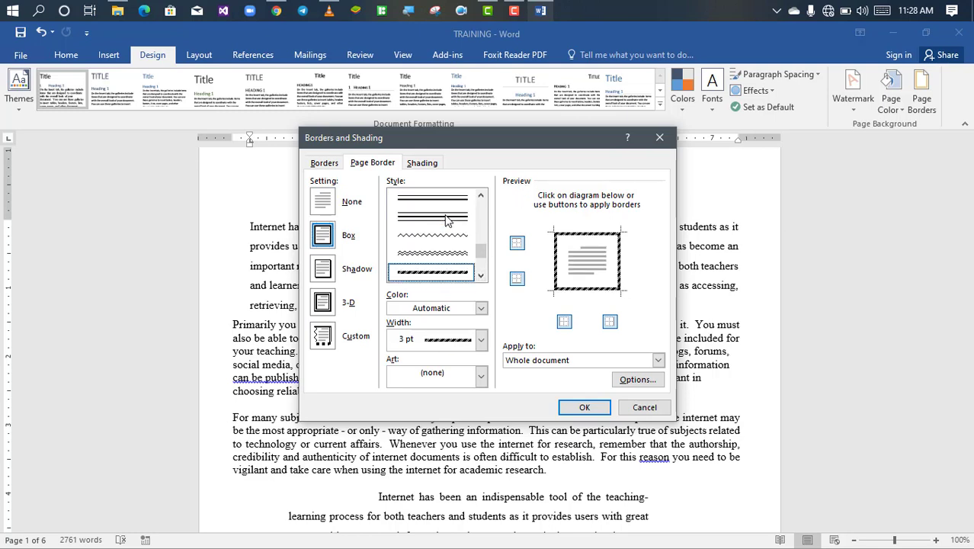
Step: Color the striped page border blue and check the available line widths, keeping 3 pt
click(482, 309)
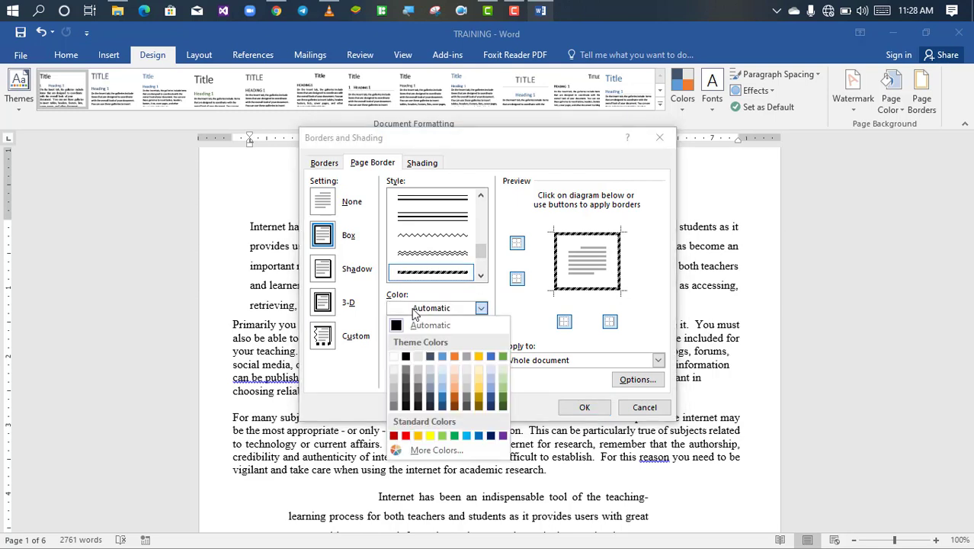
click(442, 357)
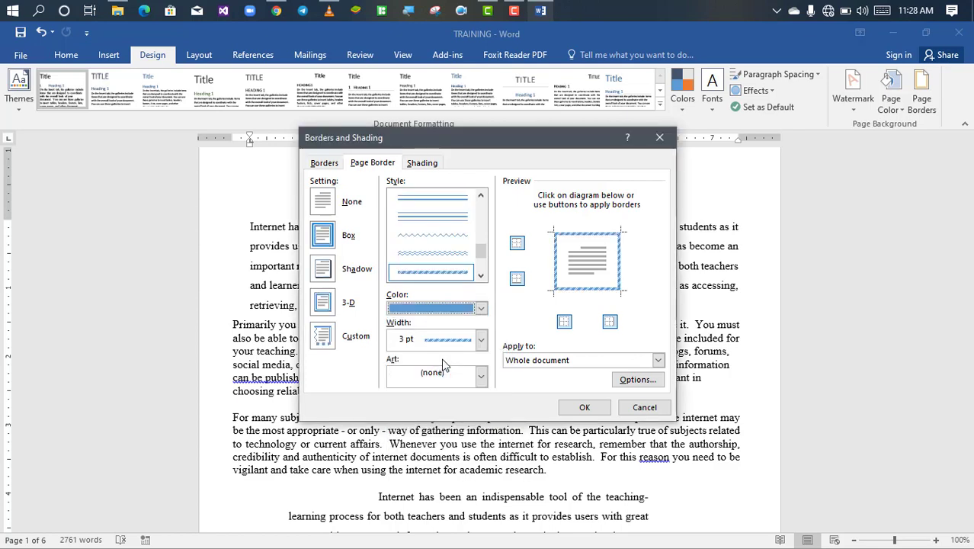
click(480, 339)
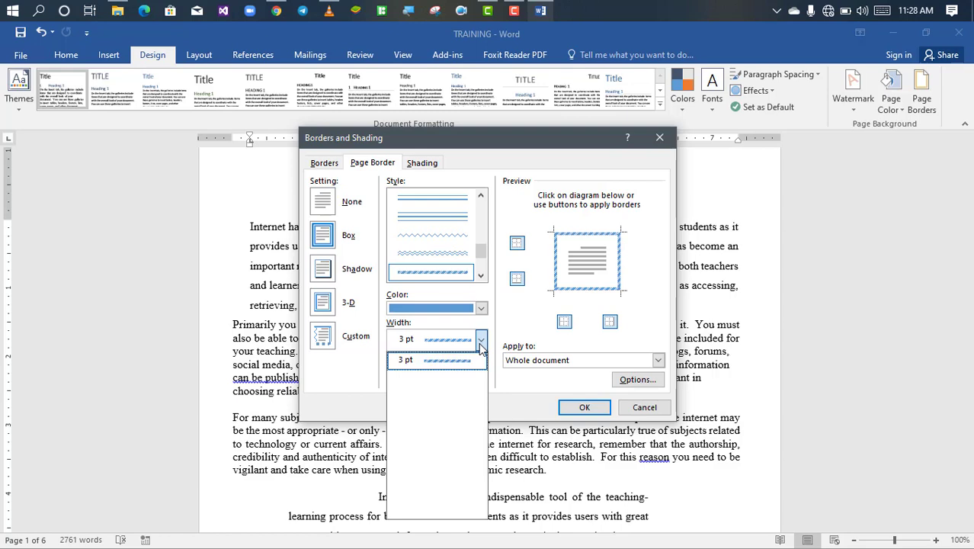
click(481, 340)
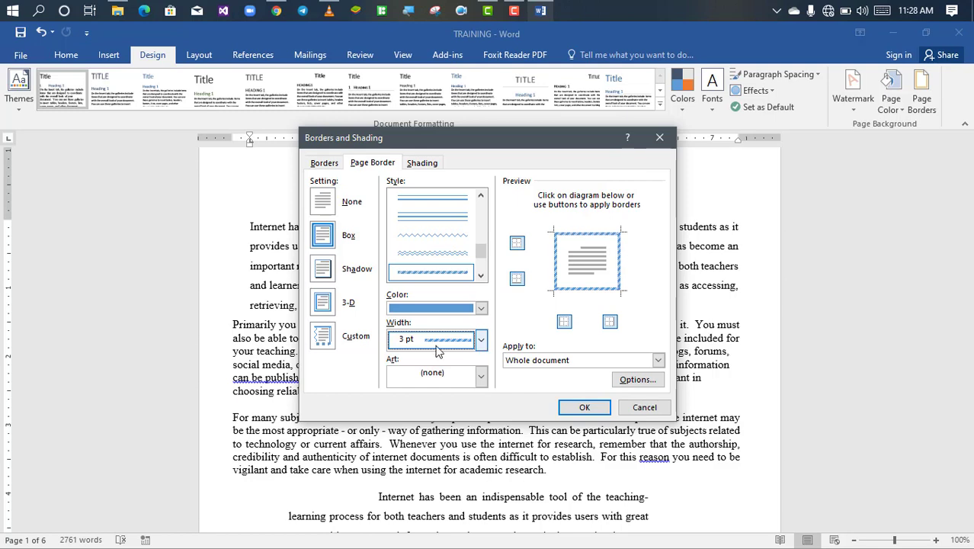
Step: Choose the cake-slice art for the page border and apply it to the whole document
click(481, 377)
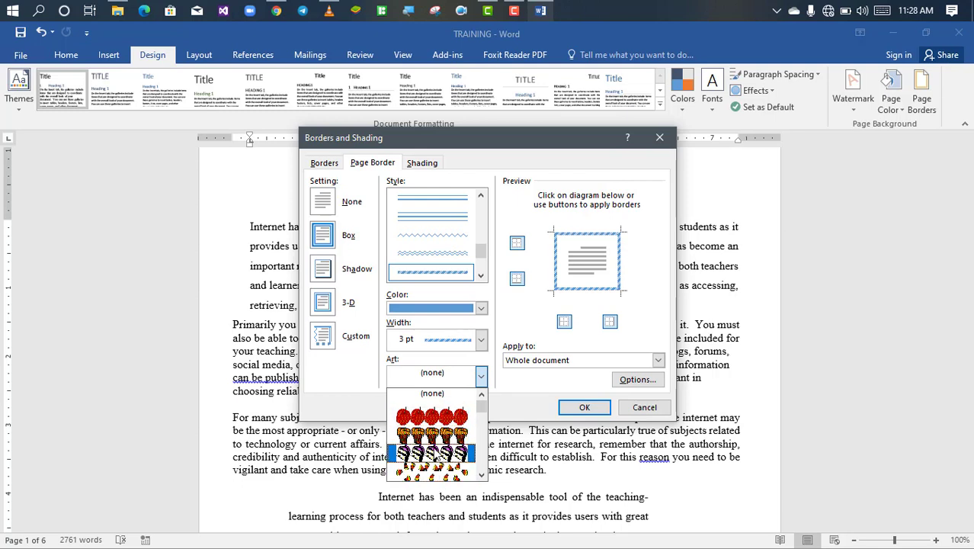
click(441, 455)
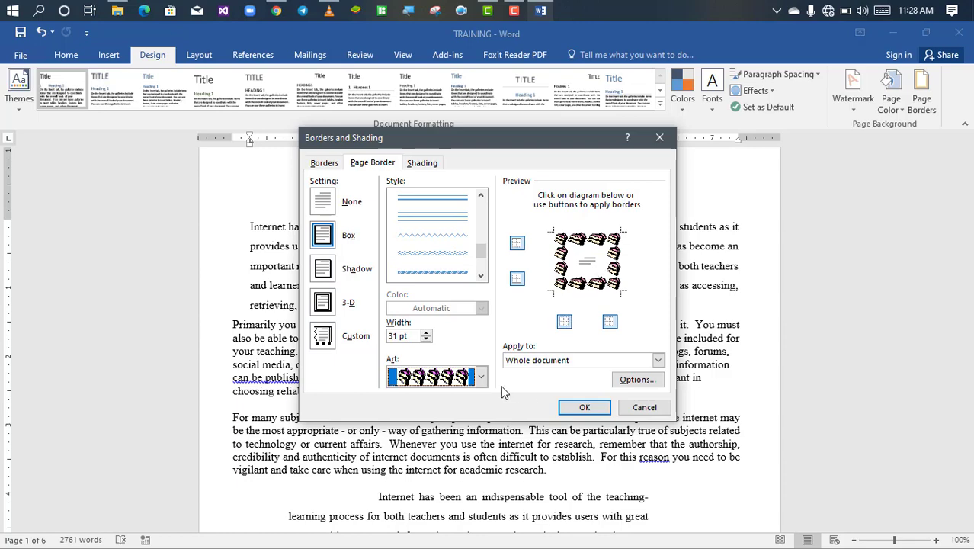
click(584, 408)
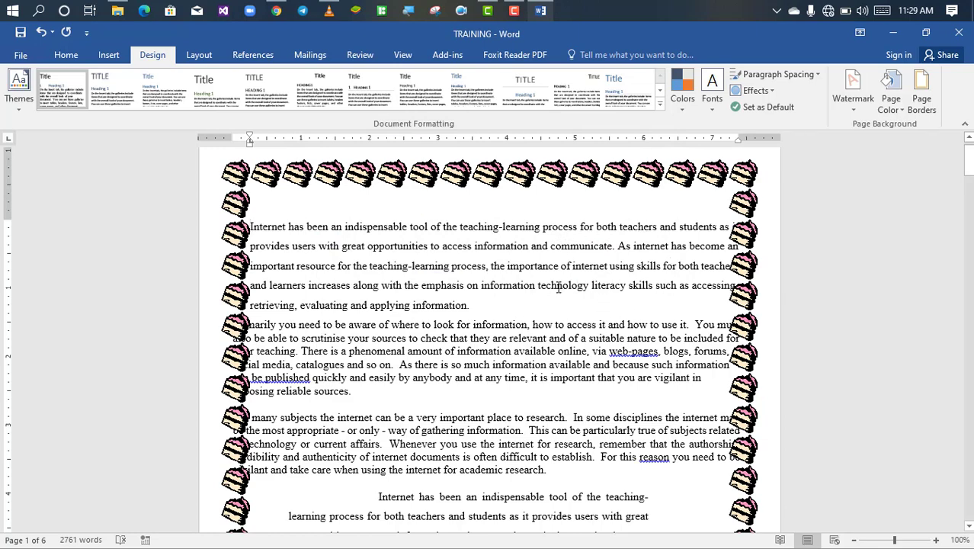
Step: Reopen the page border settings and replace the cake art with a triple-line style box border
click(922, 101)
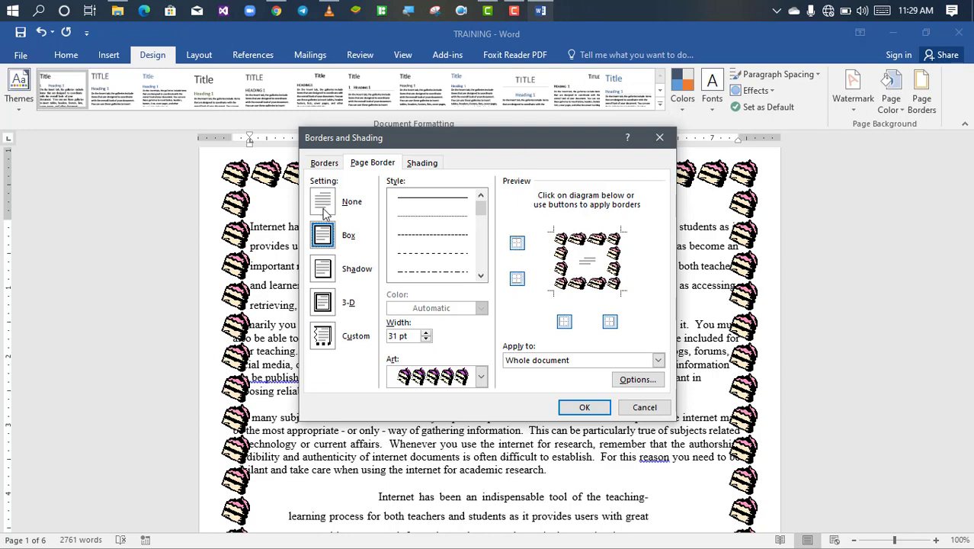
click(333, 278)
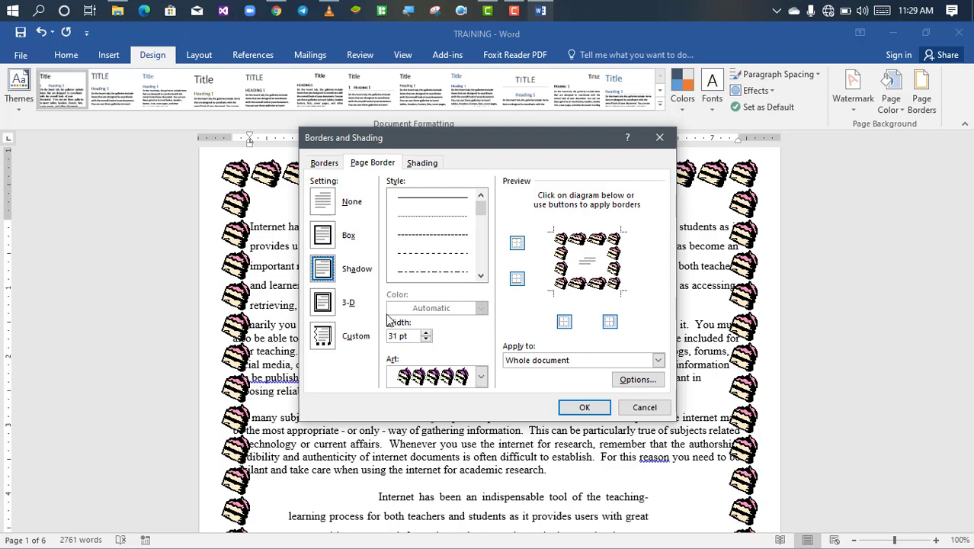
click(480, 275)
click(480, 275)
click(480, 276)
click(480, 275)
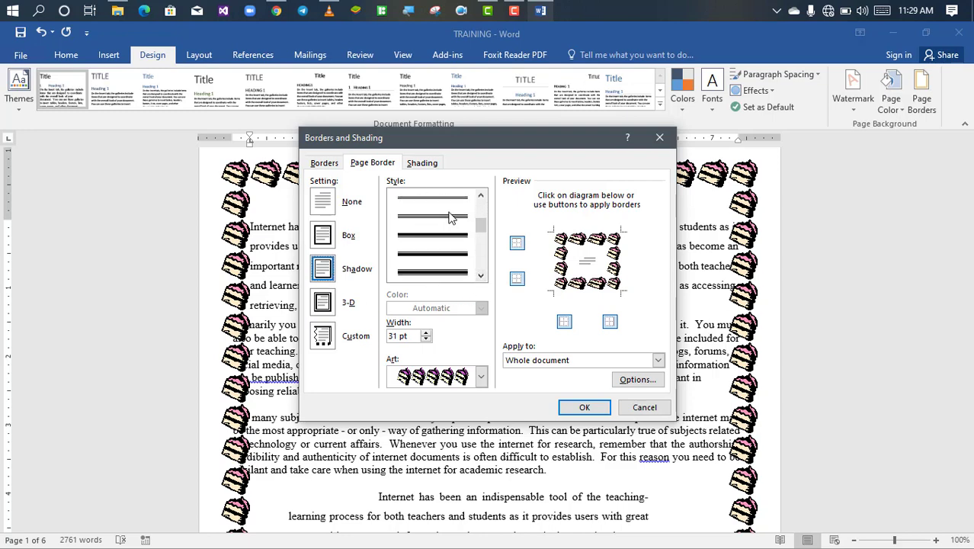
click(453, 217)
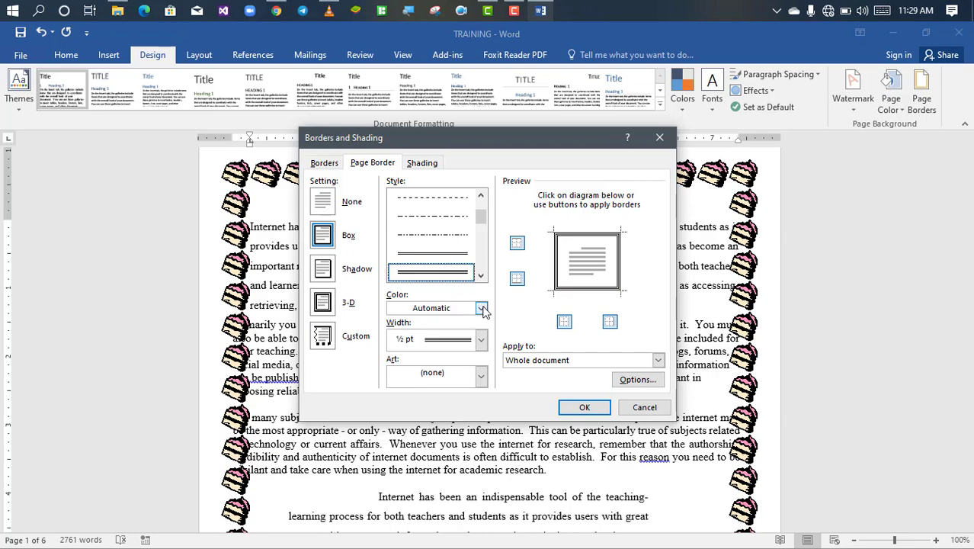
Step: Set the triple-line page border's color to dark gold and its width to 2 ¼ pt
click(482, 309)
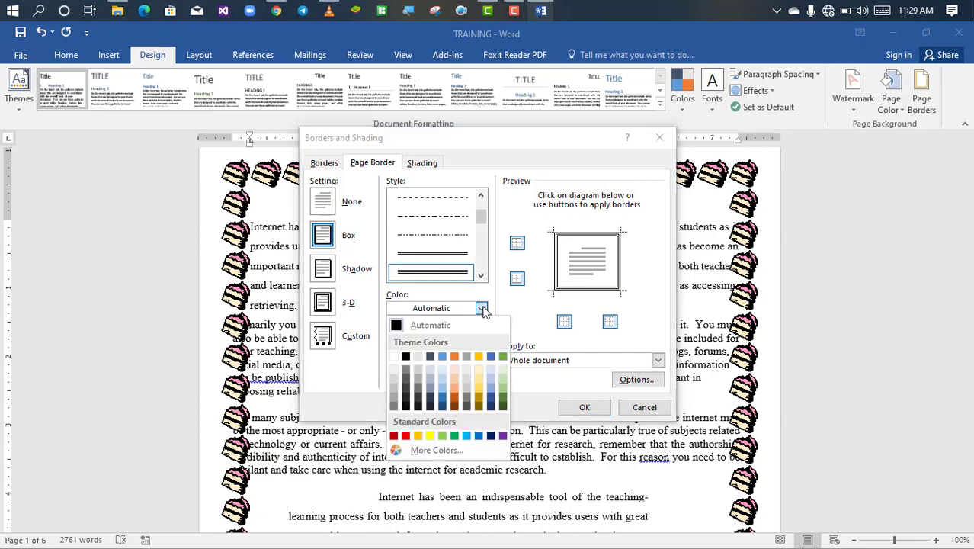
click(479, 406)
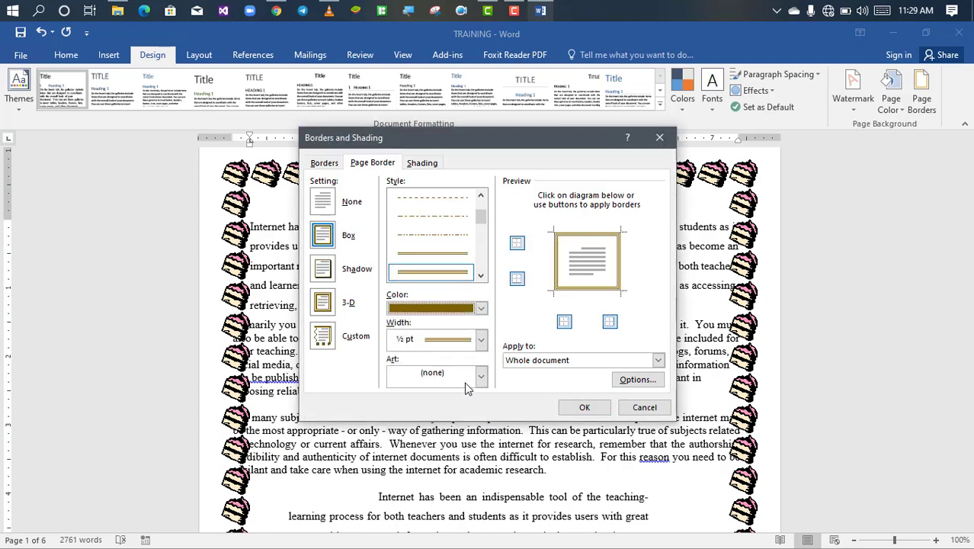
click(481, 341)
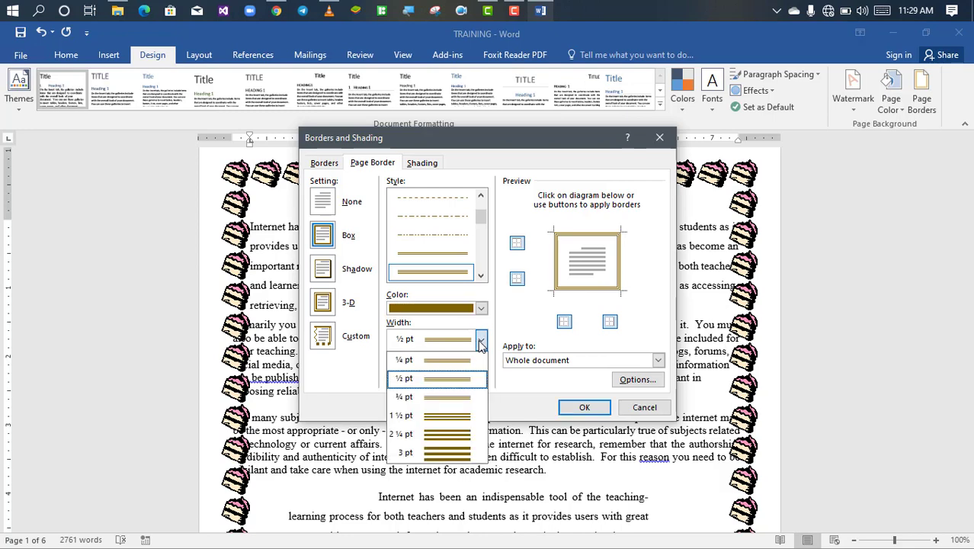
click(449, 438)
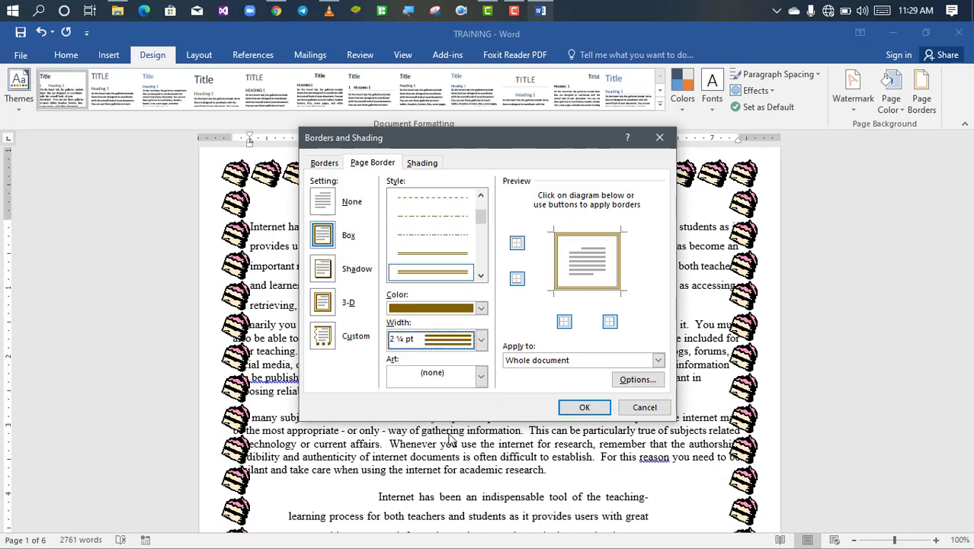
Step: Keep the border art at none and the scope at Whole document, and apply the page border
click(481, 379)
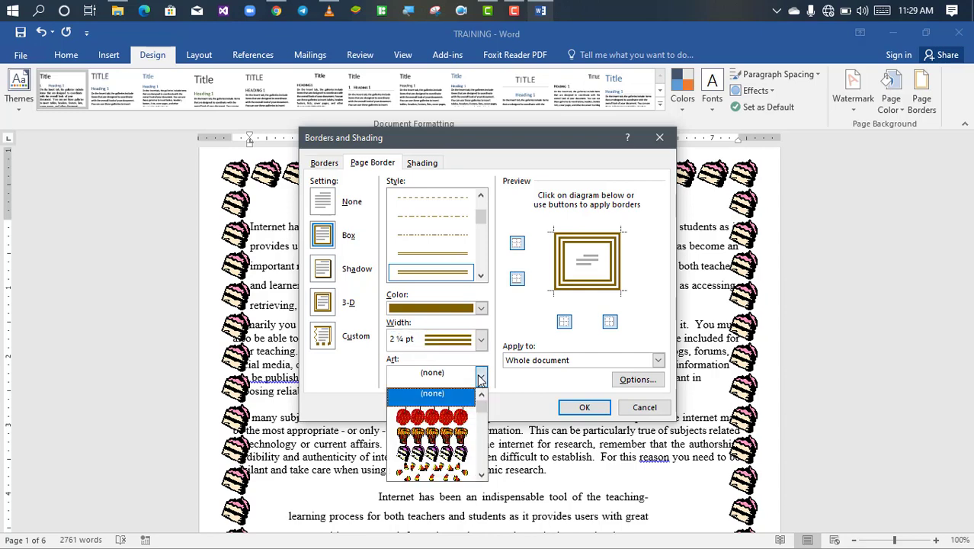
click(481, 474)
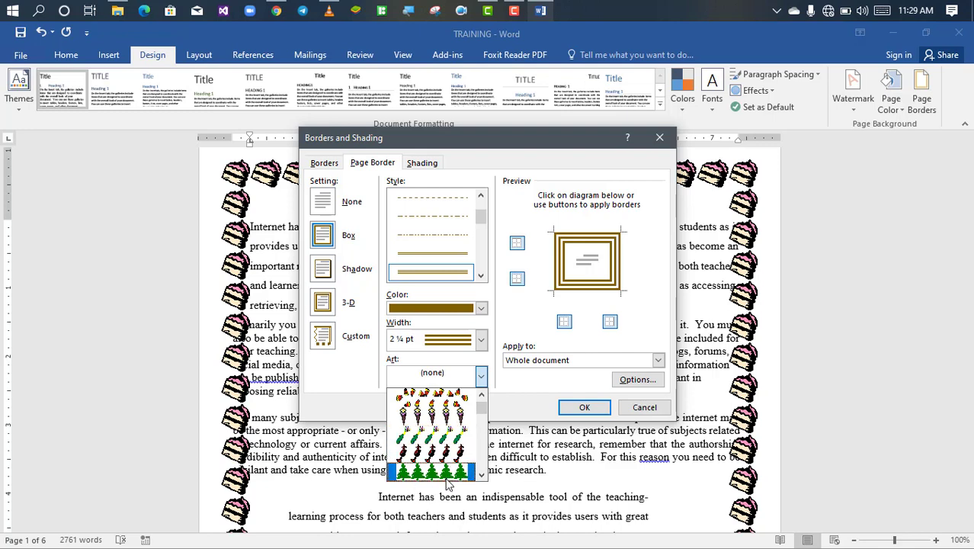
click(480, 376)
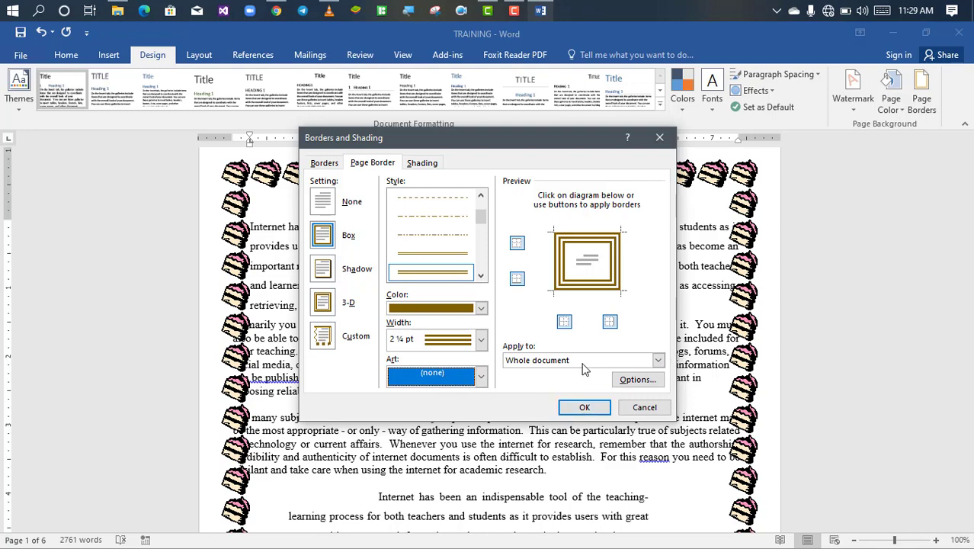
click(659, 361)
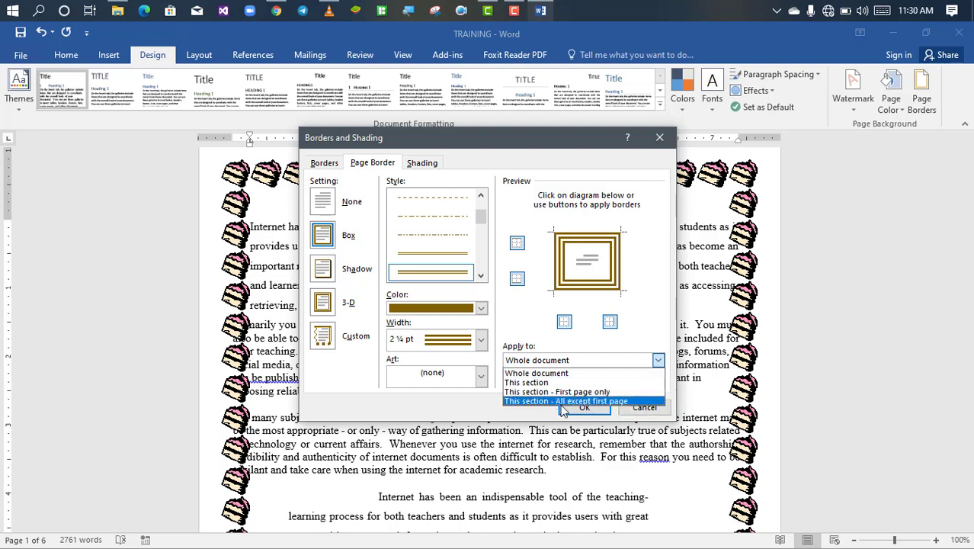
click(595, 360)
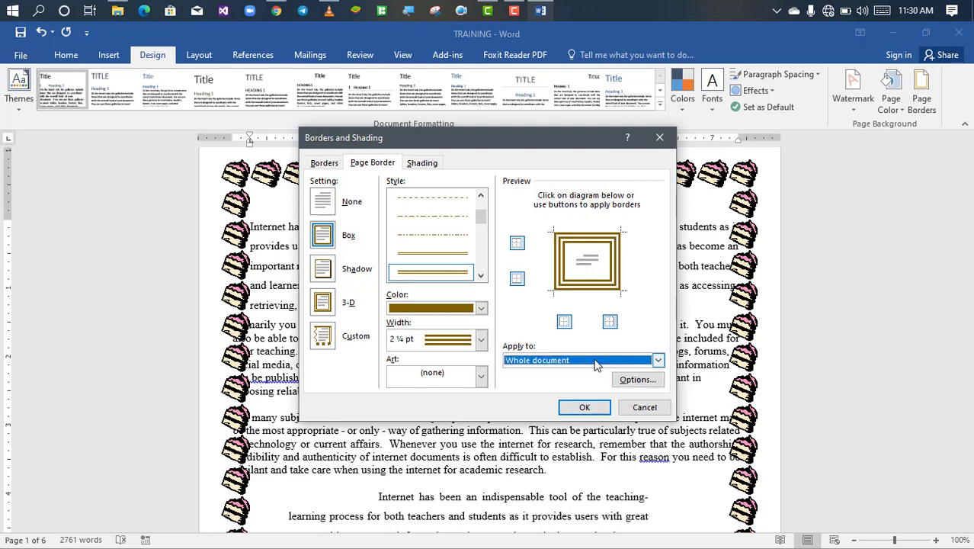
click(580, 409)
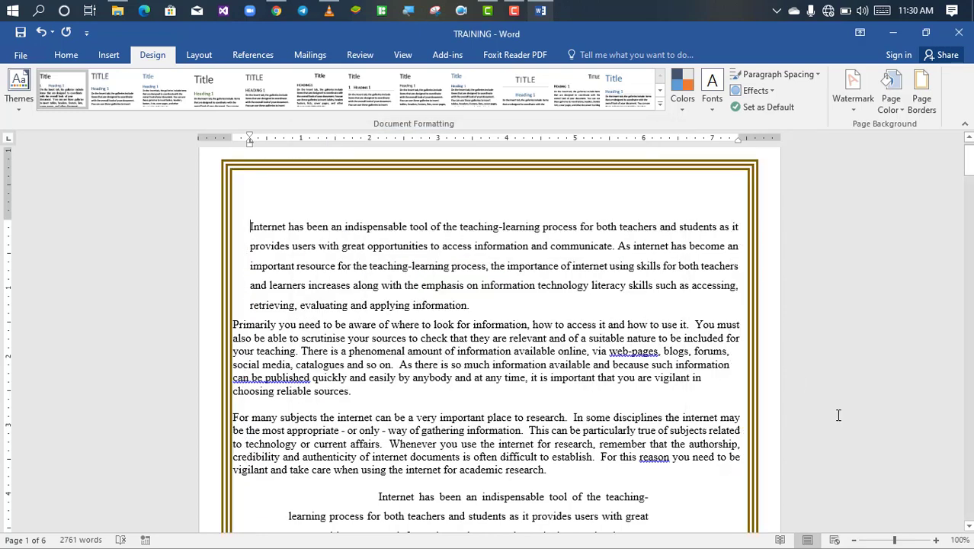
Step: Examine the page border on the following pages of the document, moving down to page 4
key(Down)
key(Down)
key(Down)
key(Down)
key(Down)
key(Down)
key(Down)
key(Down)
key(Down)
key(Down)
key(Down)
key(Down)
key(Down)
key(Down)
key(Down)
key(Down)
key(Down)
key(Down)
key(Down)
key(Down)
key(Down)
key(Down)
key(Down)
key(Down)
key(Down)
key(Down)
key(Down)
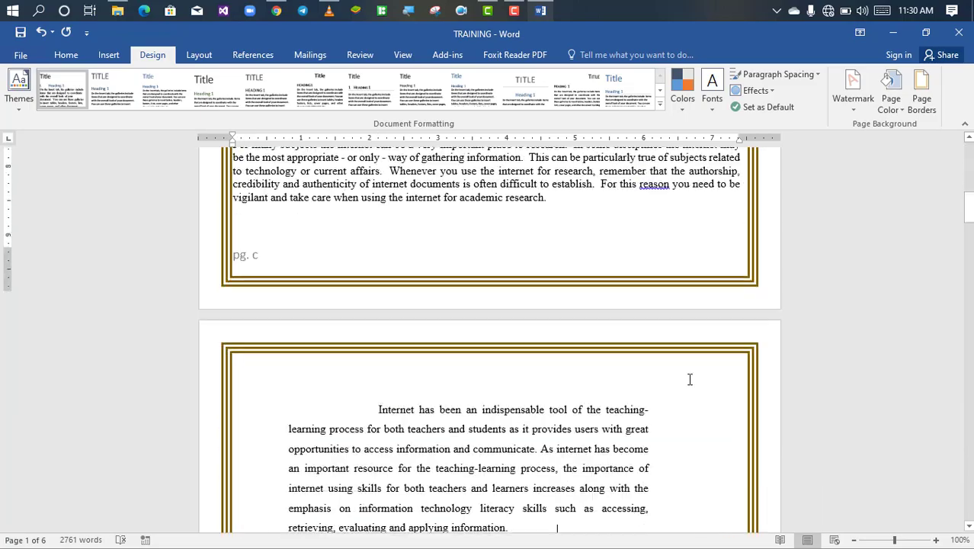
key(Down)
key(Down)
key(Down)
key(Down)
key(Down)
key(Down)
key(Down)
key(Down)
key(Down)
key(Down)
key(Down)
key(Down)
key(Down)
key(Down)
key(Down)
key(Down)
key(Down)
key(Down)
key(Down)
key(Down)
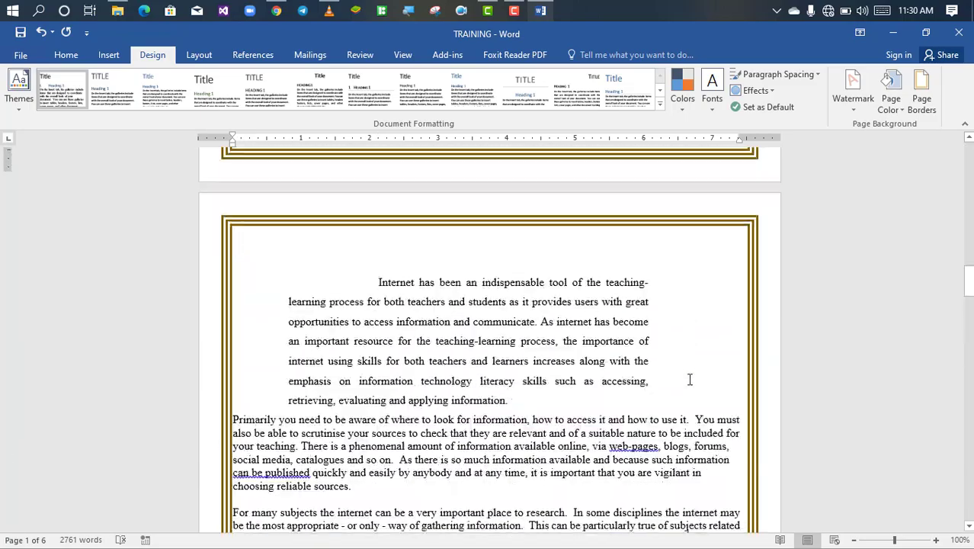
key(Down)
key(Down)
key(Down)
key(Down)
key(Down)
key(Down)
key(Down)
key(Down)
key(Down)
key(Down)
key(Down)
key(Down)
key(Down)
key(Down)
key(Down)
key(Down)
key(Down)
key(Down)
key(Down)
key(Down)
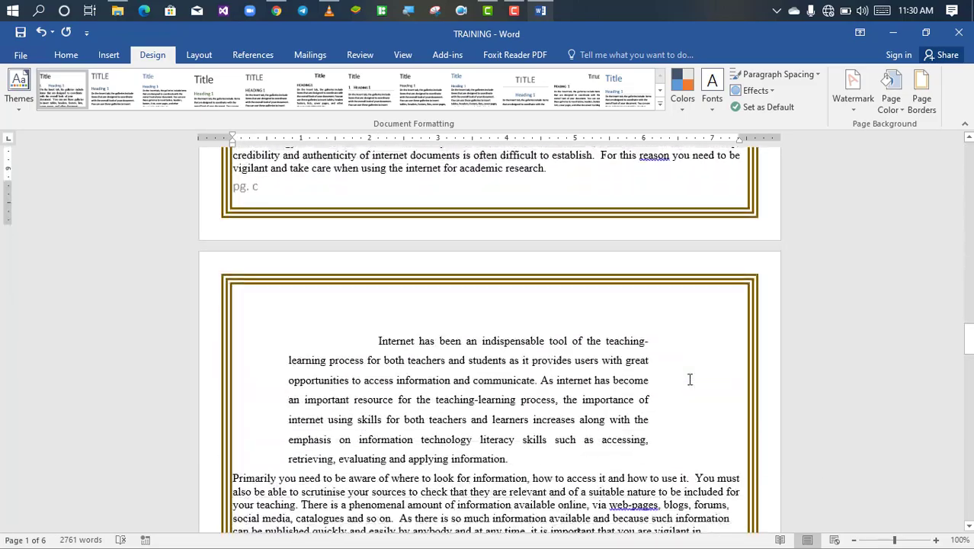
key(Down)
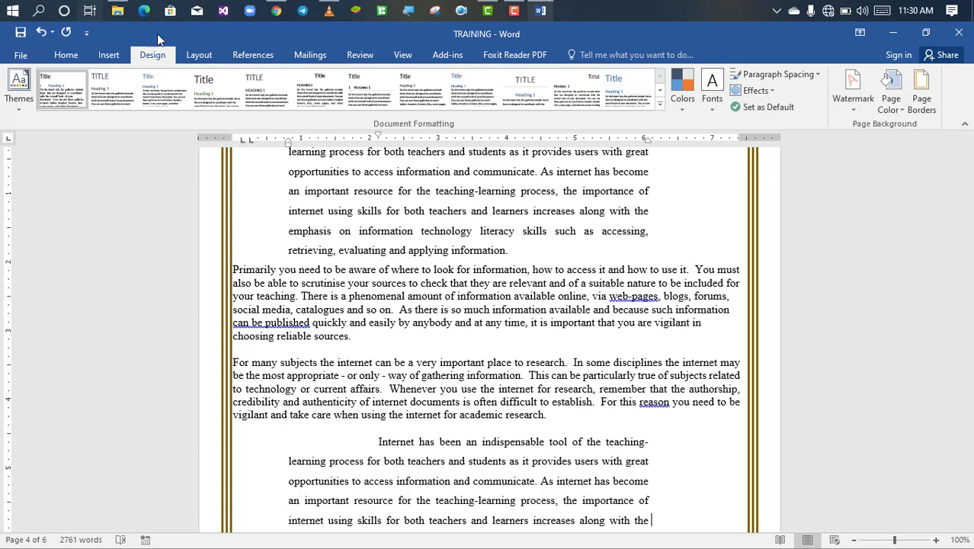
Step: Lay out the document text in two columns and change the layout to three columns
click(199, 56)
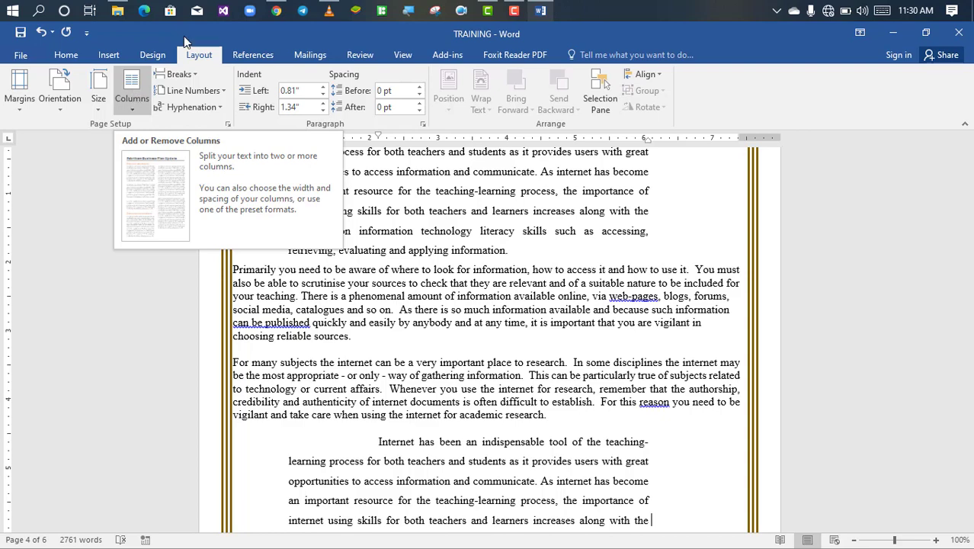
click(133, 113)
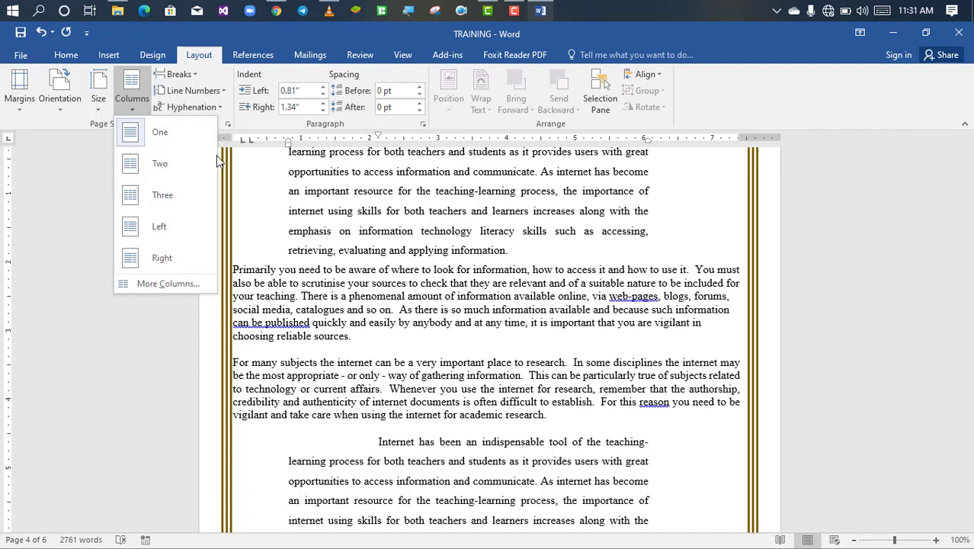
click(161, 164)
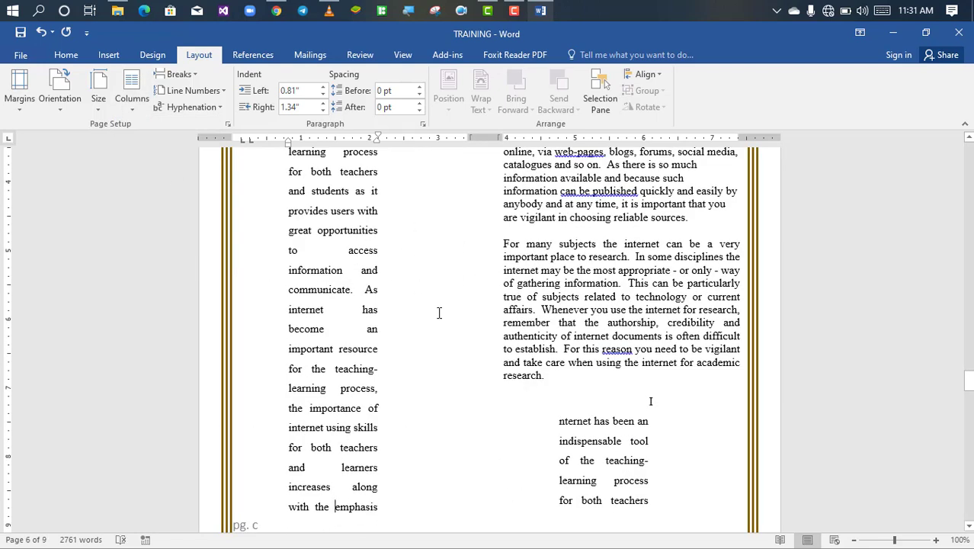
click(133, 107)
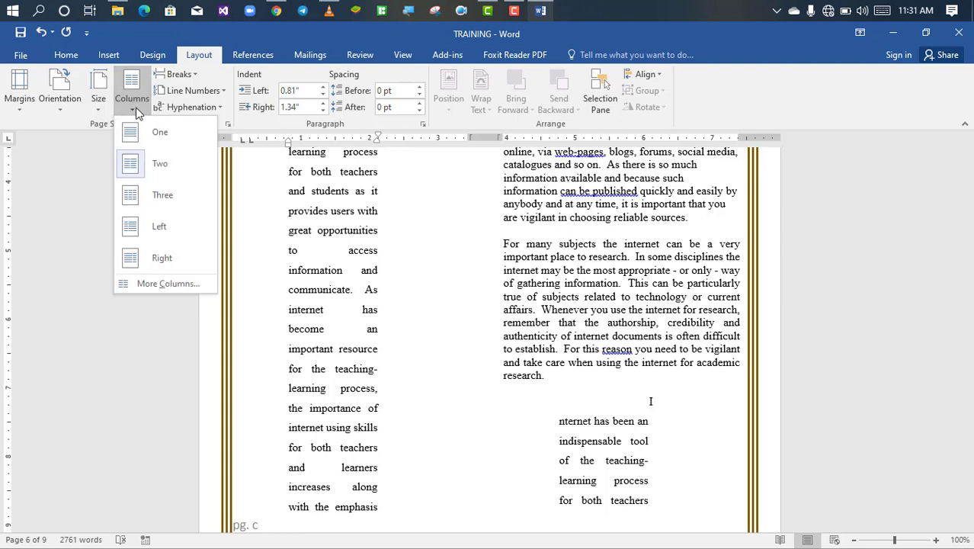
click(155, 207)
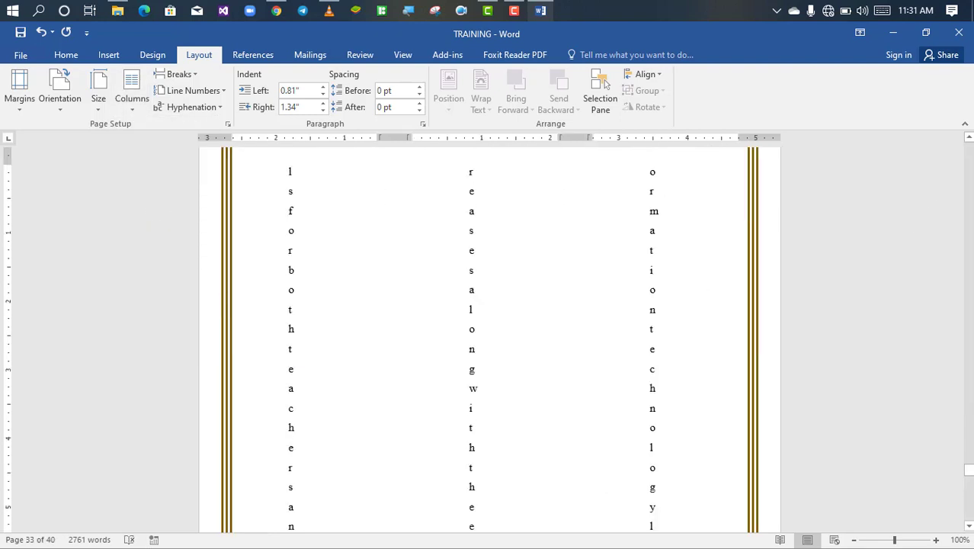
Step: Set the document text from three columns back to a single column
click(972, 154)
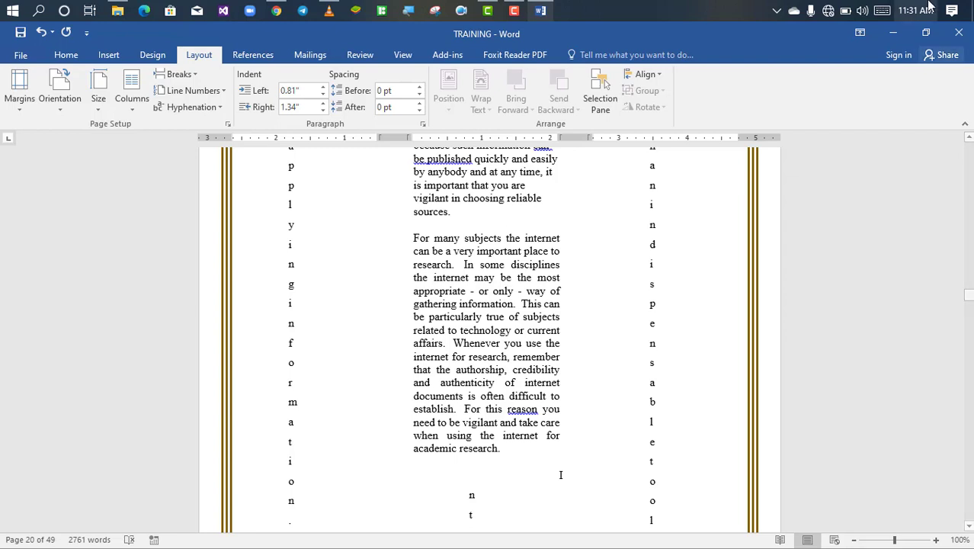
click(430, 279)
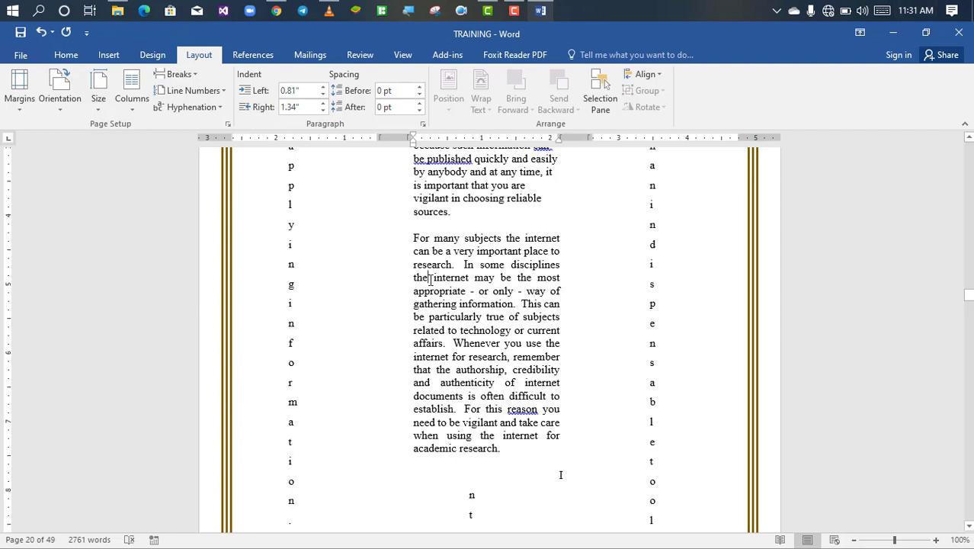
click(137, 116)
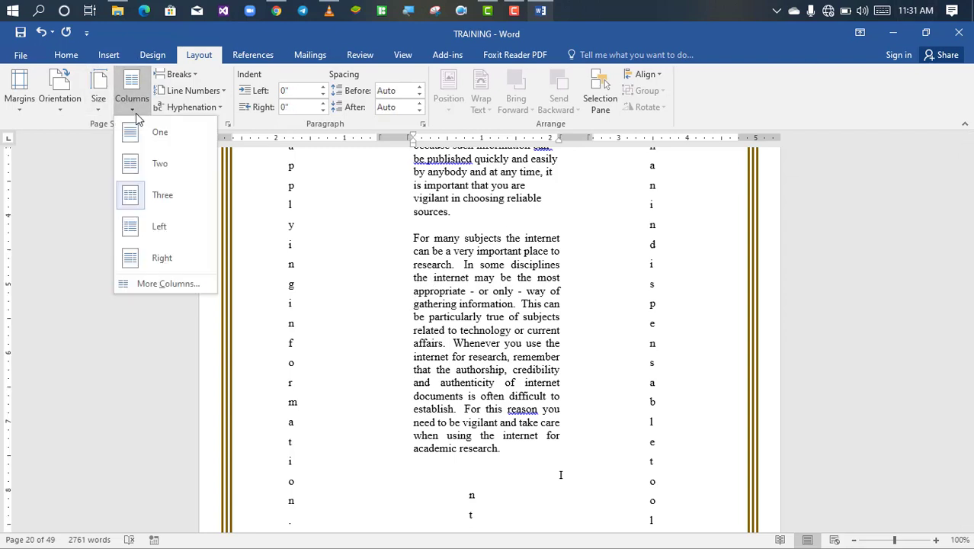
click(150, 136)
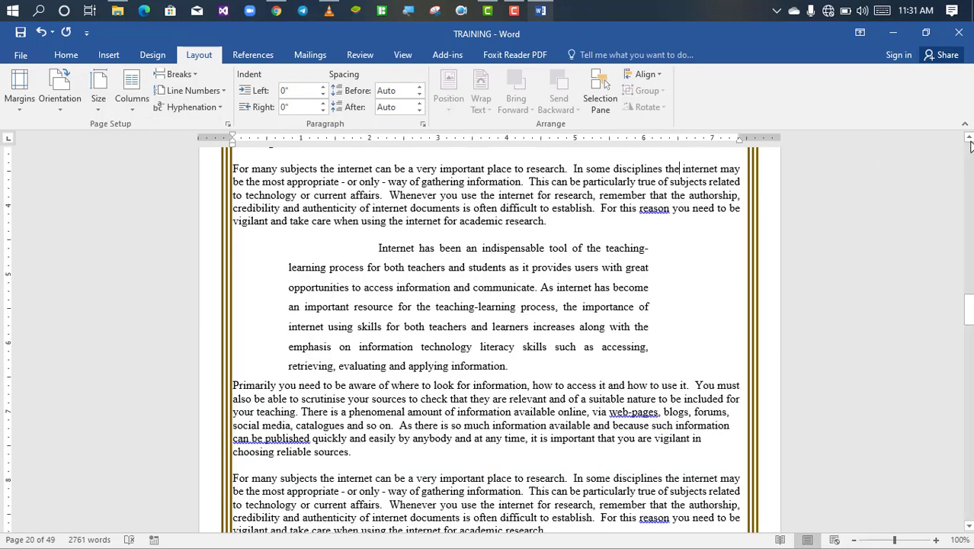
Step: Open the header on the first page and enter JOHRUT ACADEMY as its text
scroll(970, 146, up, 4)
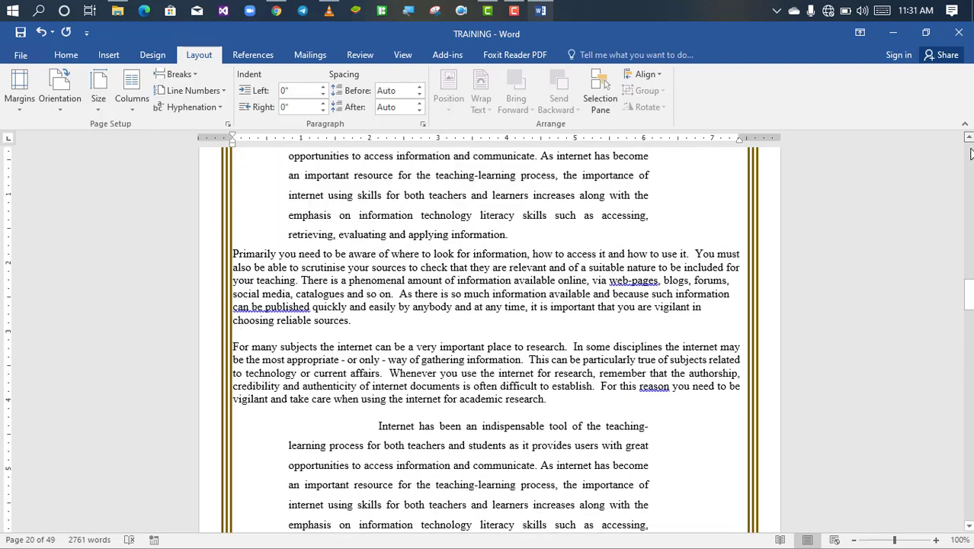
scroll(970, 154, up, 5)
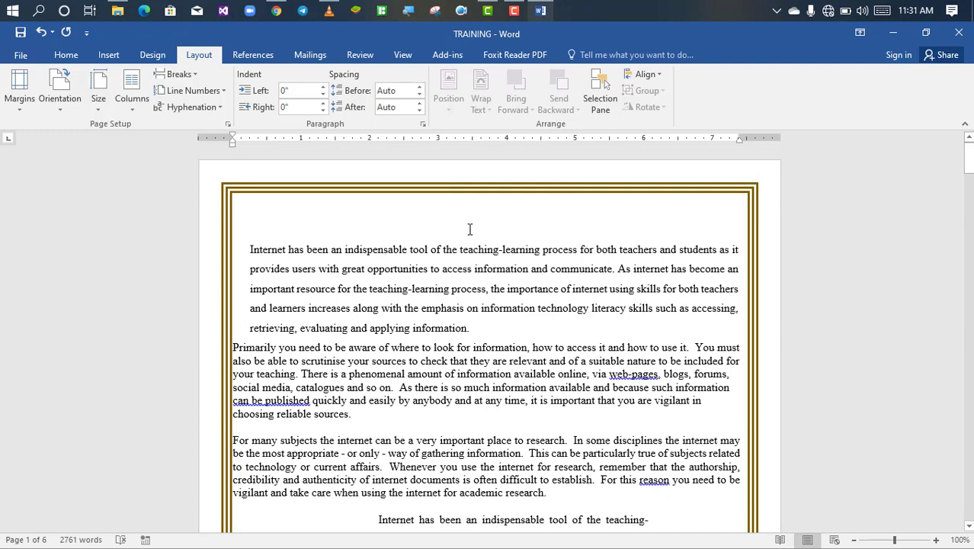
double_click(334, 177)
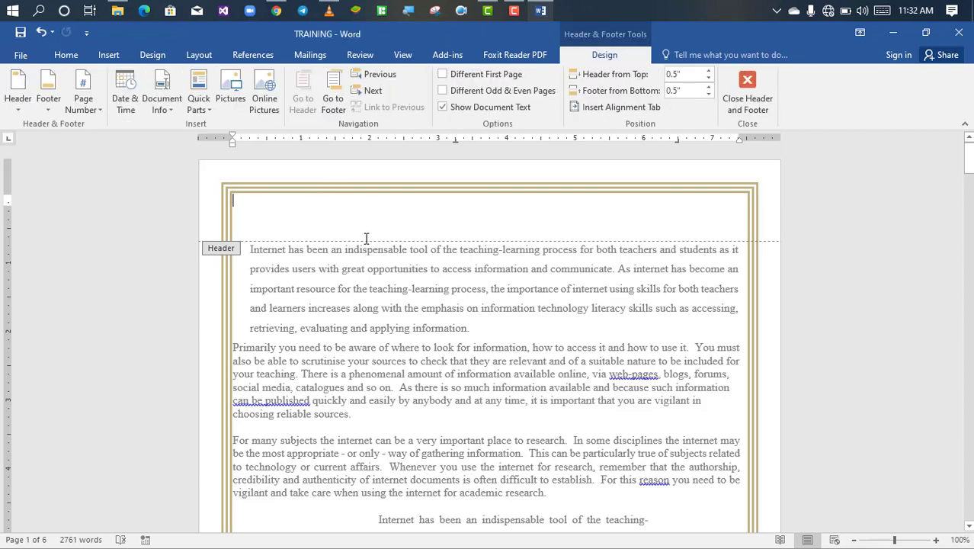
text(JOH)
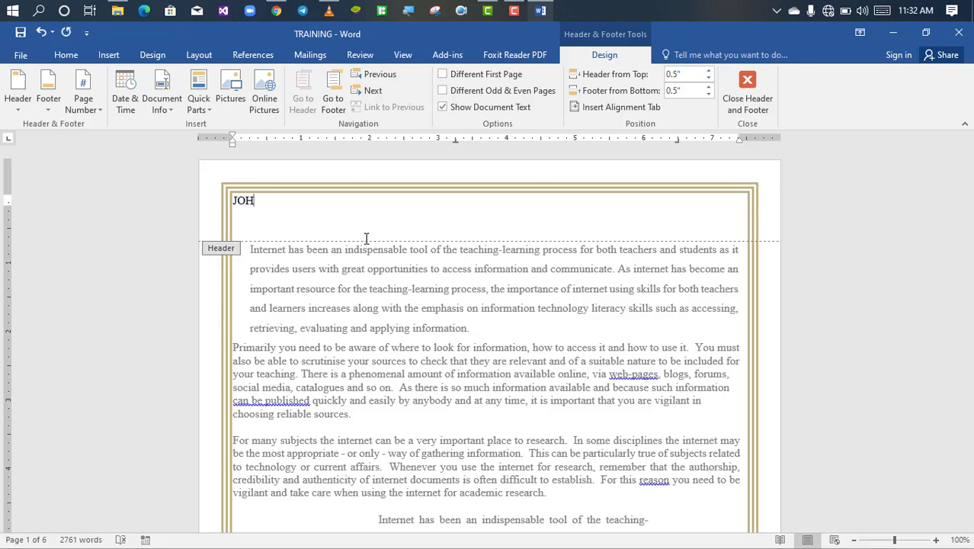
text(RUT ACADEMY)
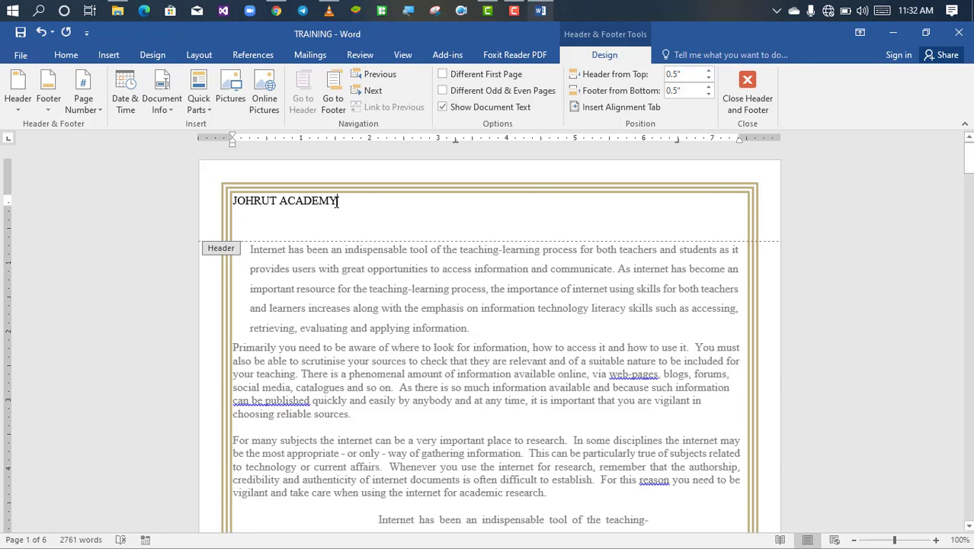
Step: Make the header text JOHRUT ACADEMY bold and center it on the page
drag(338, 200, 220, 199)
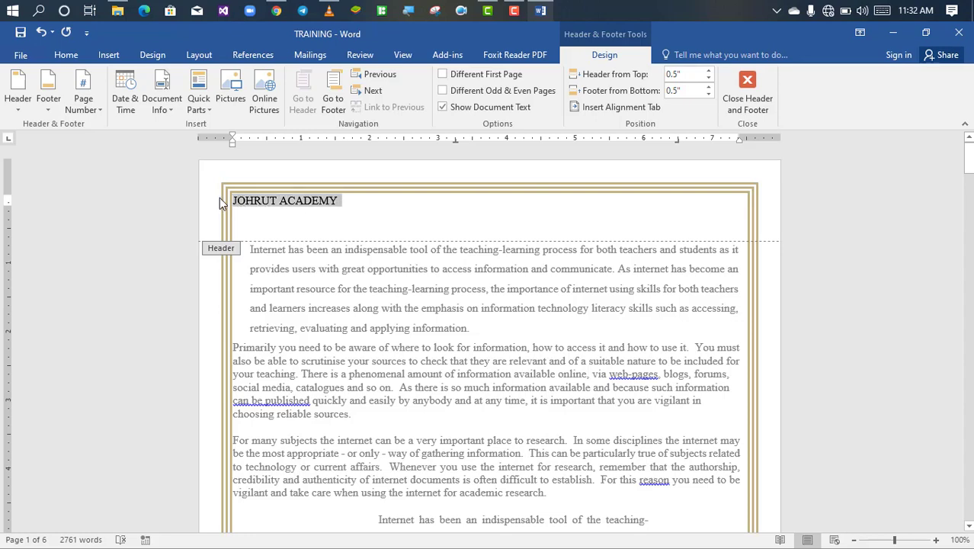
click(66, 54)
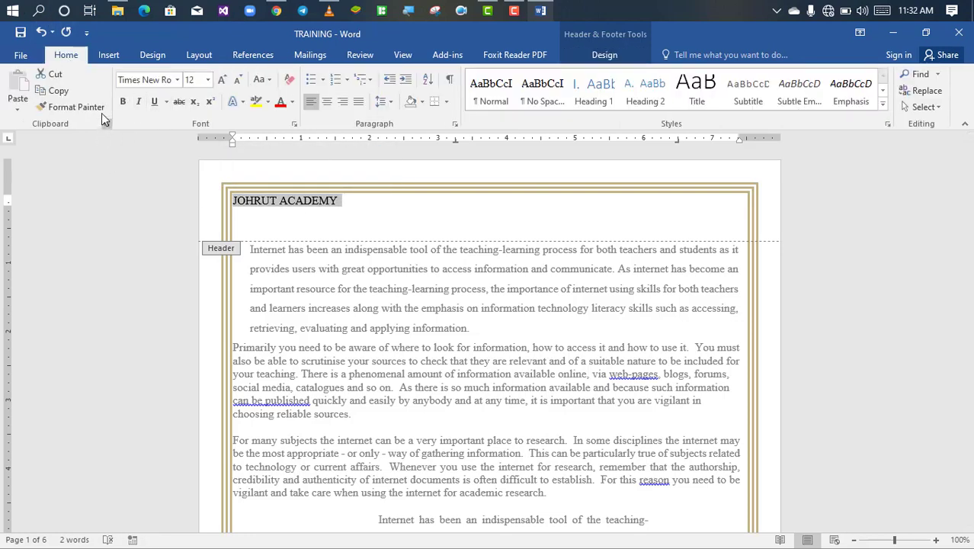
click(123, 101)
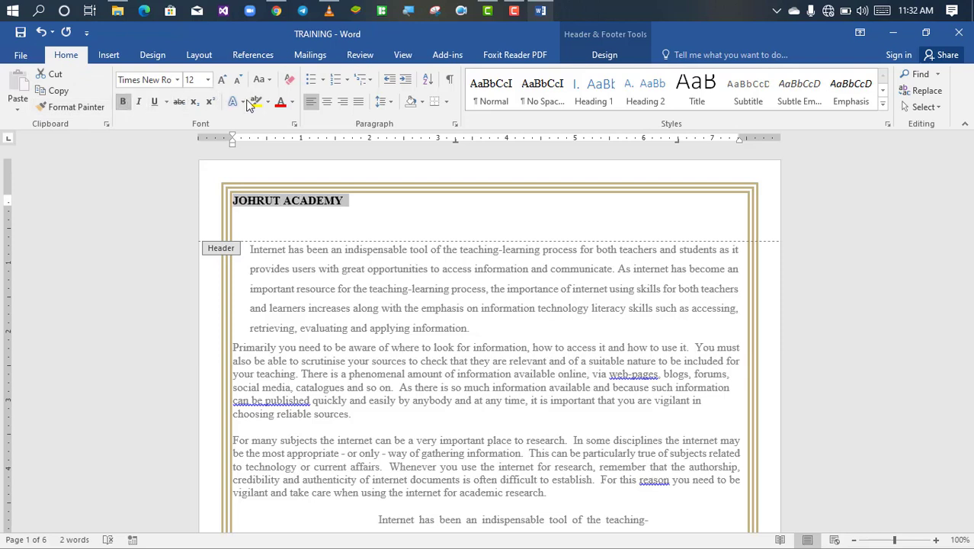
click(330, 104)
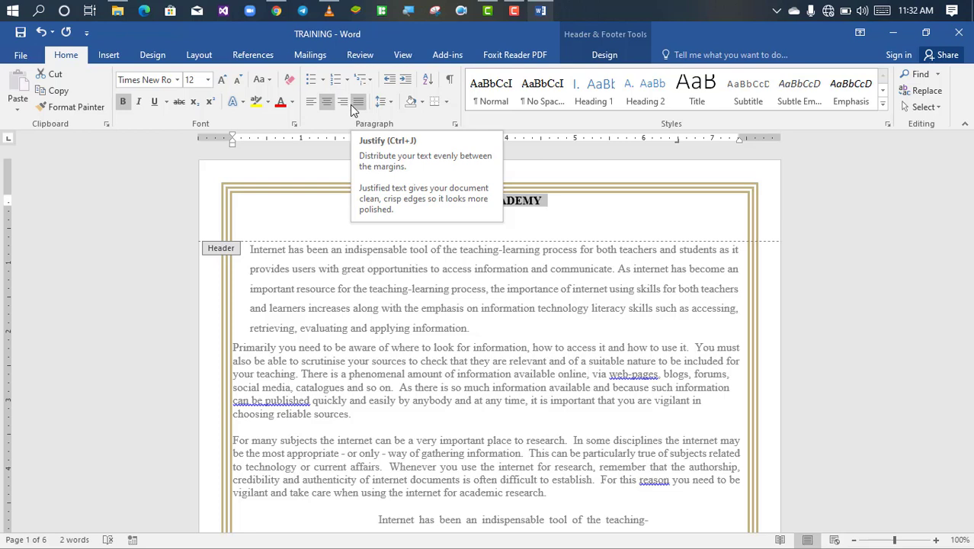
Step: Enlarge the header text to size 24, color it red and return to the document body
click(221, 79)
click(222, 79)
click(222, 79)
click(222, 80)
click(222, 79)
click(221, 80)
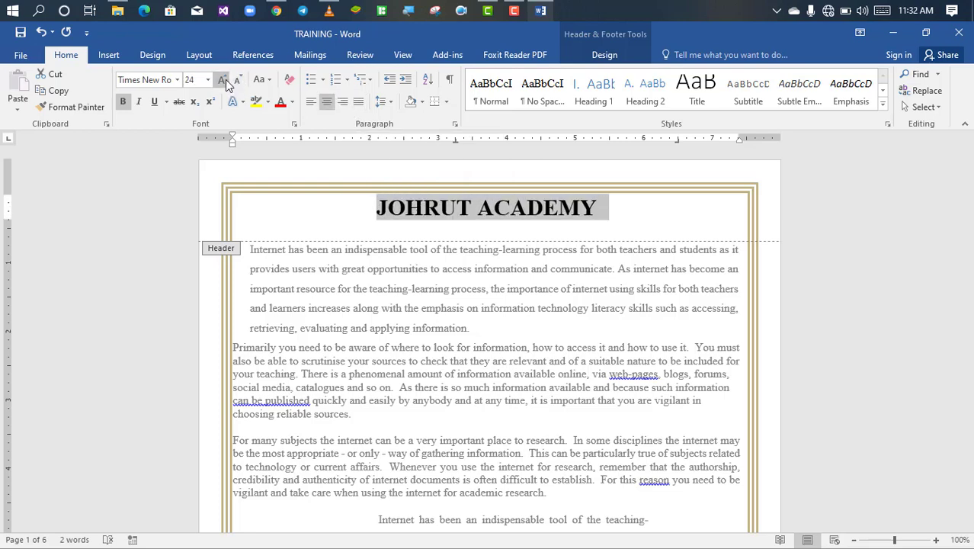
click(281, 107)
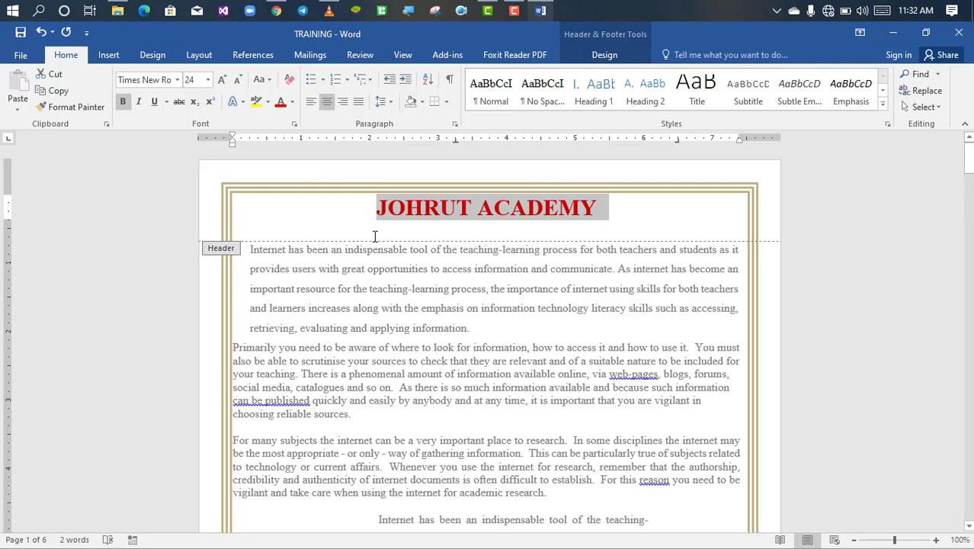
double_click(341, 322)
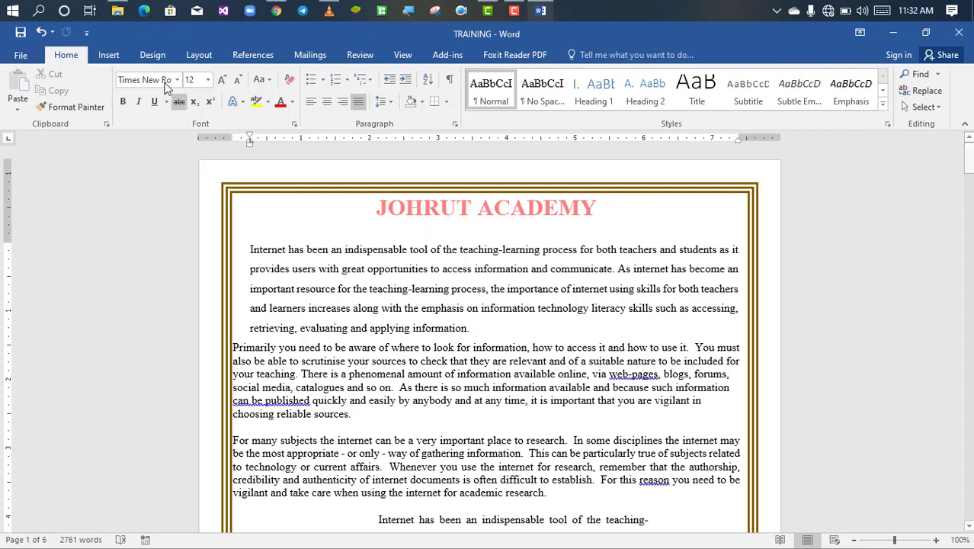
Step: Replace the page header with the built-in Blank header and return to the document body
click(107, 55)
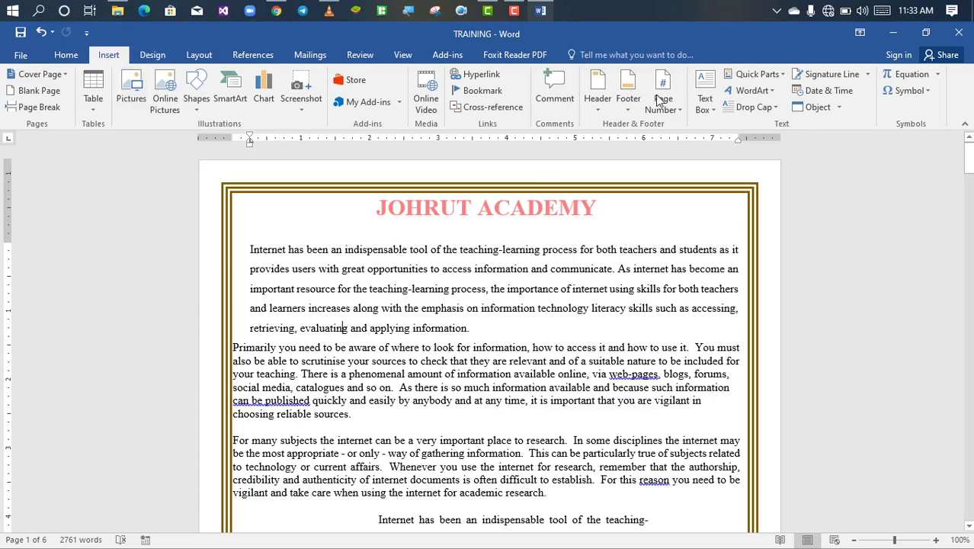
click(598, 113)
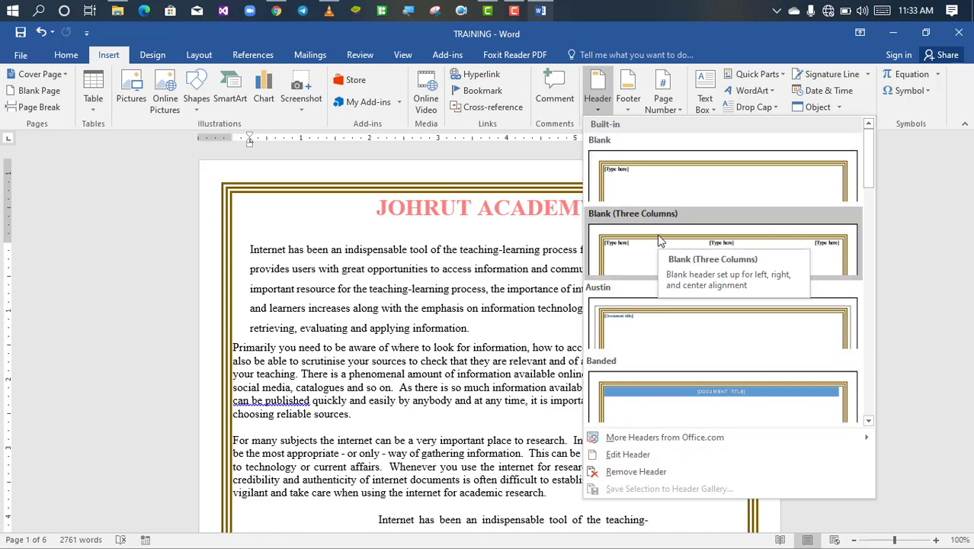
click(646, 193)
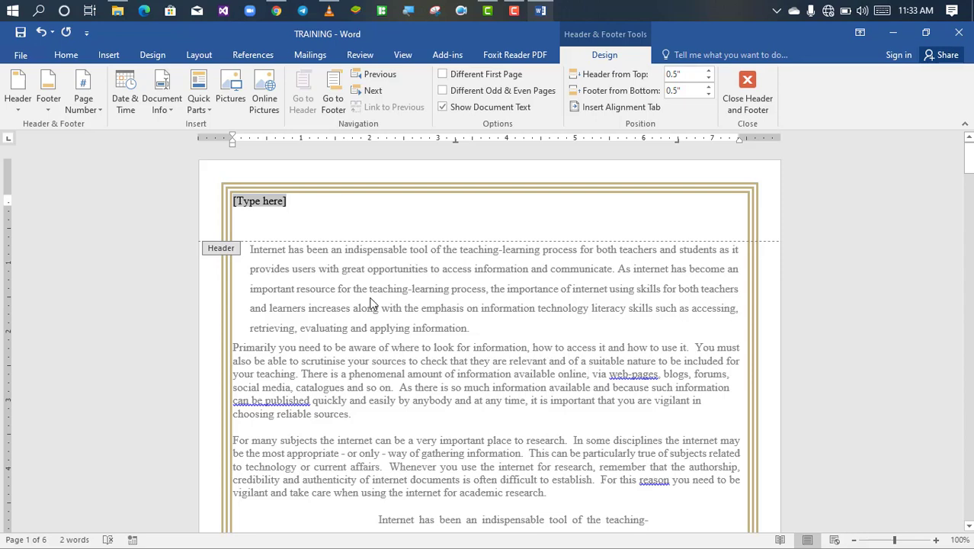
double_click(372, 320)
triple_click(372, 320)
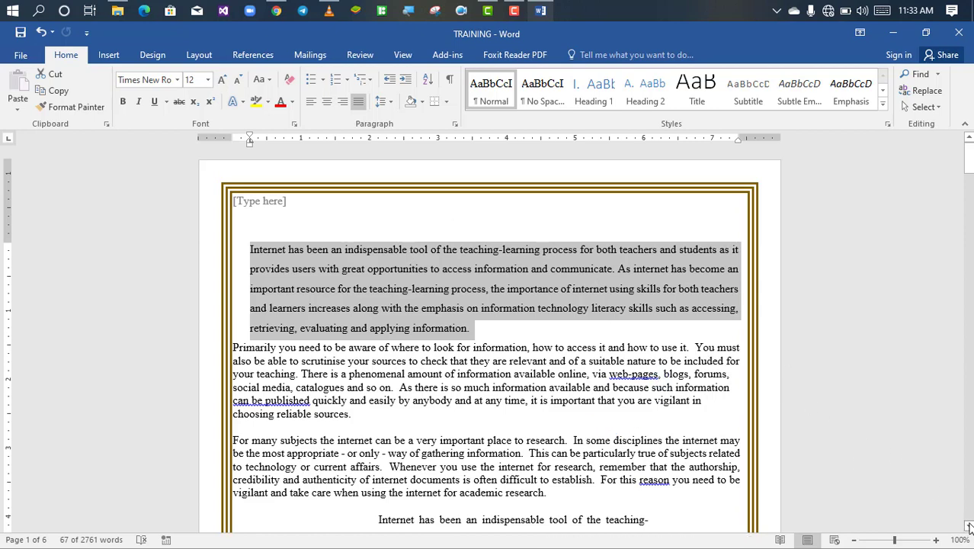
Step: Open the footer on page 1 and clear all of its existing text
drag(969, 526, 969, 526)
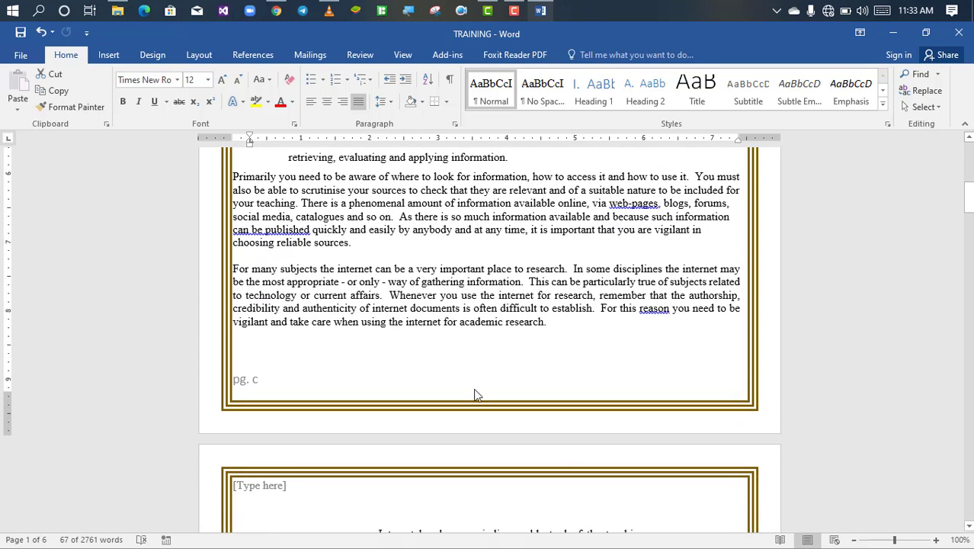
click(383, 393)
double_click(384, 393)
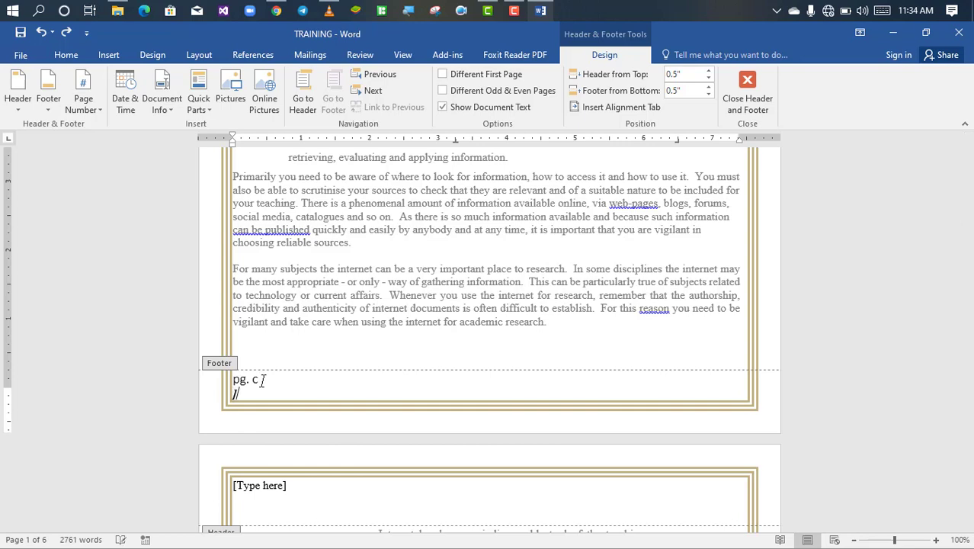
key(BackSpace)
key(BackSpace)
key(BackSpace)
key(BackSpace)
key(BackSpace)
key(BackSpace)
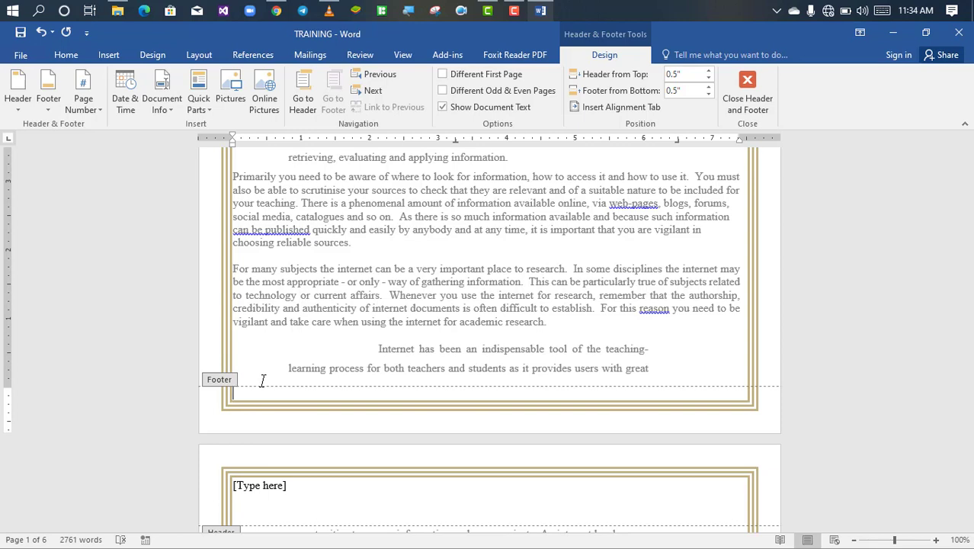
text(1)
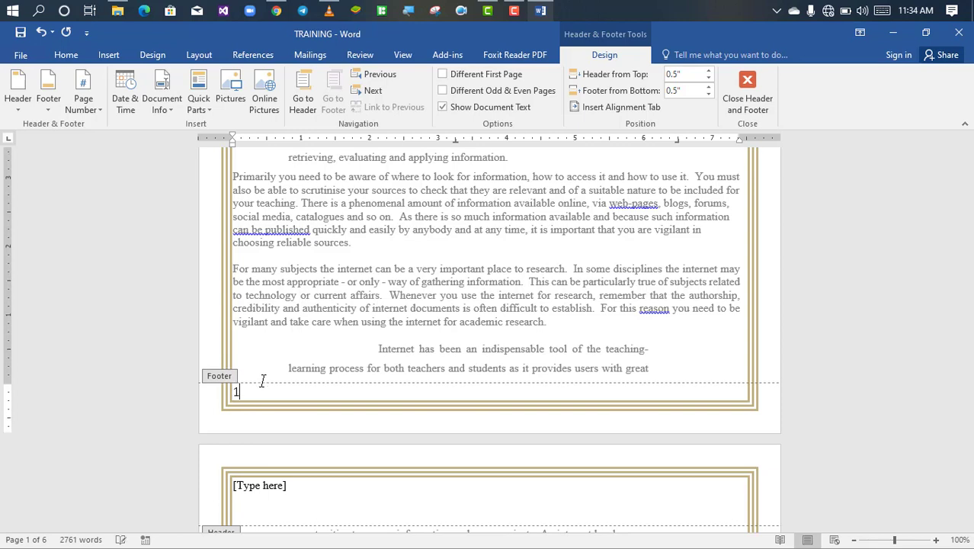
key(BackSpace)
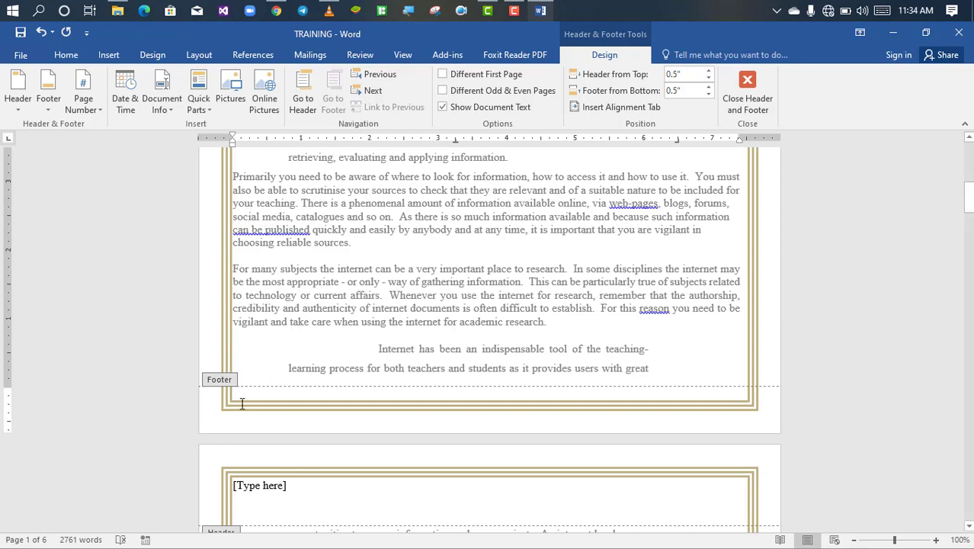
Step: Insert the Plain Number 1 page number at the bottom of the page and close the footer
click(99, 112)
mouse_move(107, 144)
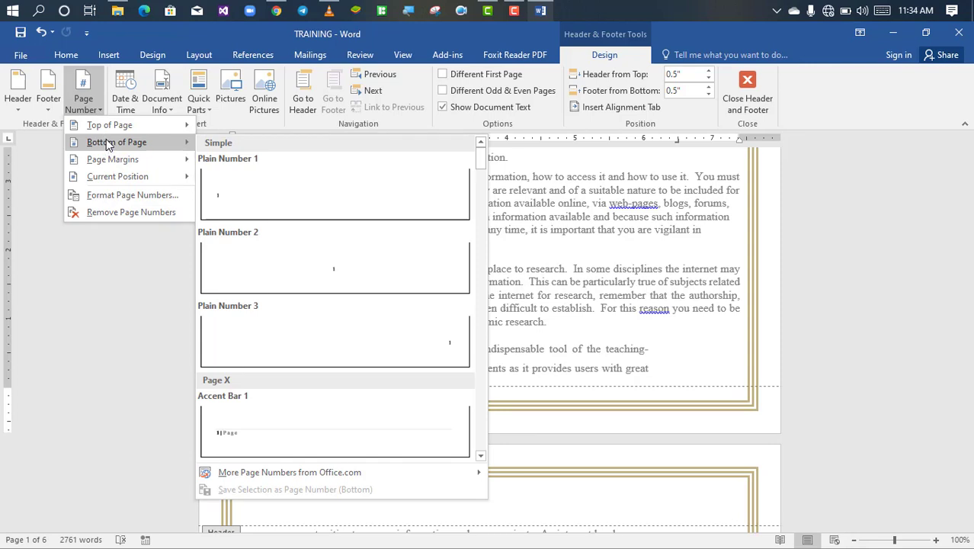
click(215, 195)
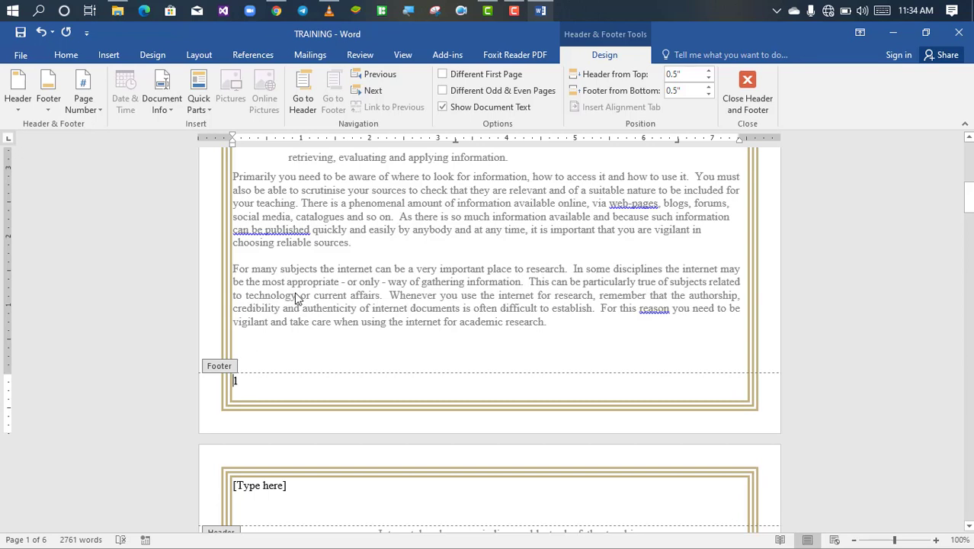
click(736, 104)
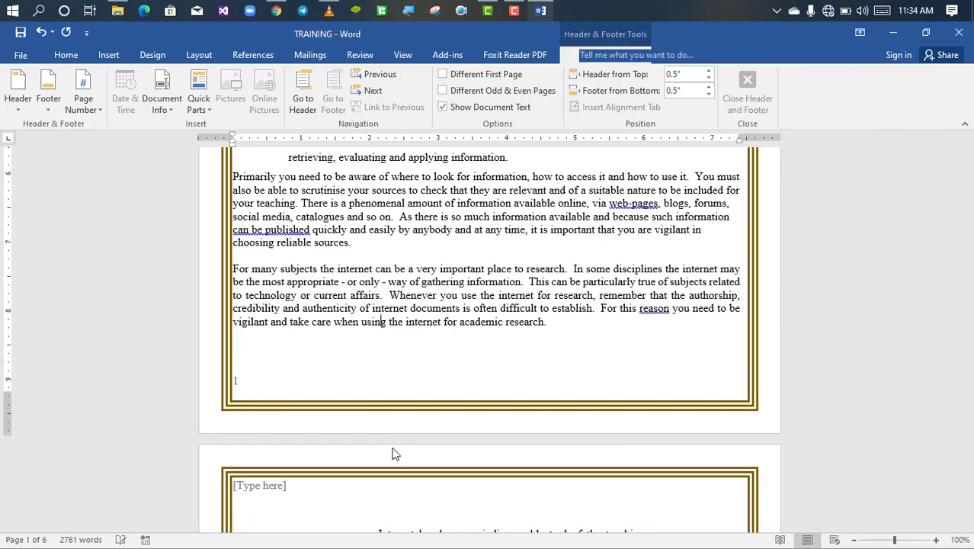
Step: Examine the page numbers in the footers of the first pages, moving down to page 3 and back to page 2
scroll(249, 396, down, 10)
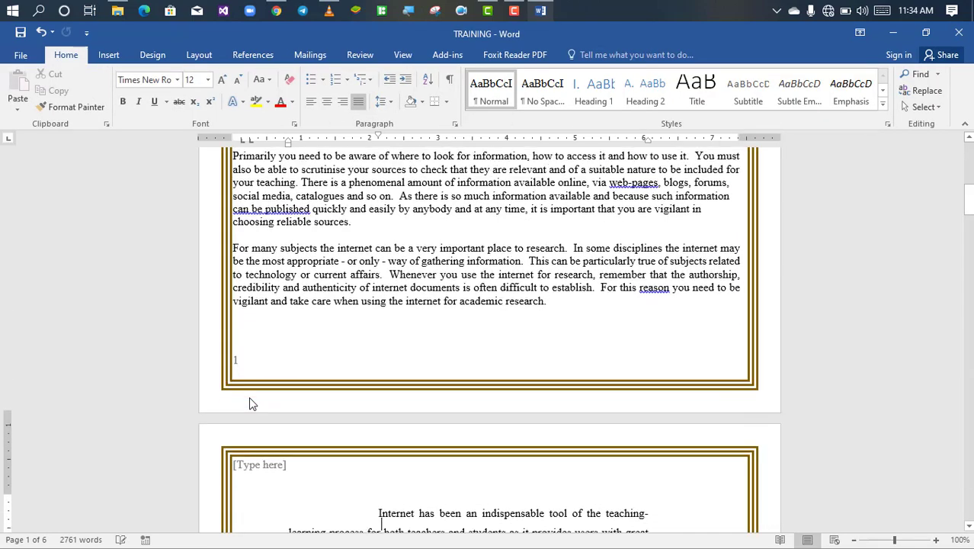
scroll(249, 397, down, 12)
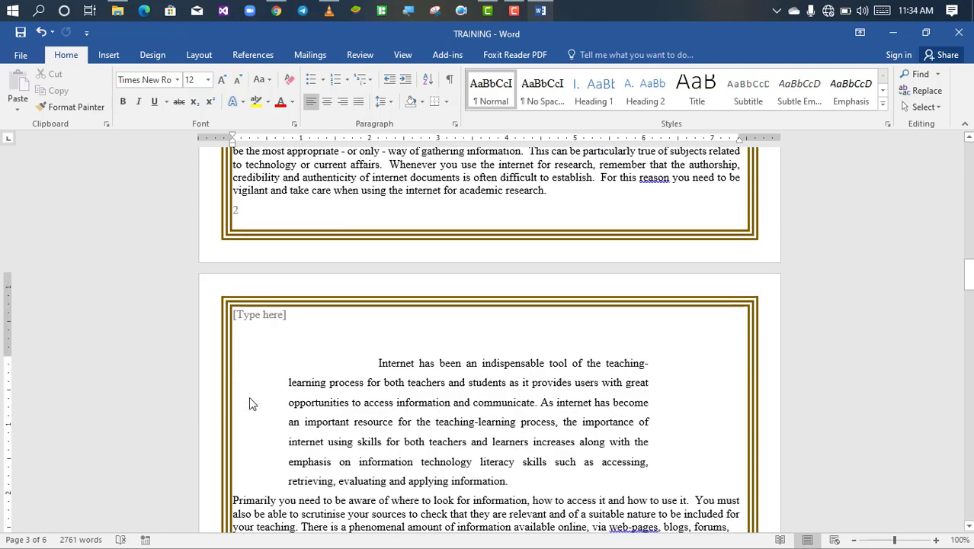
scroll(253, 404, down, 1)
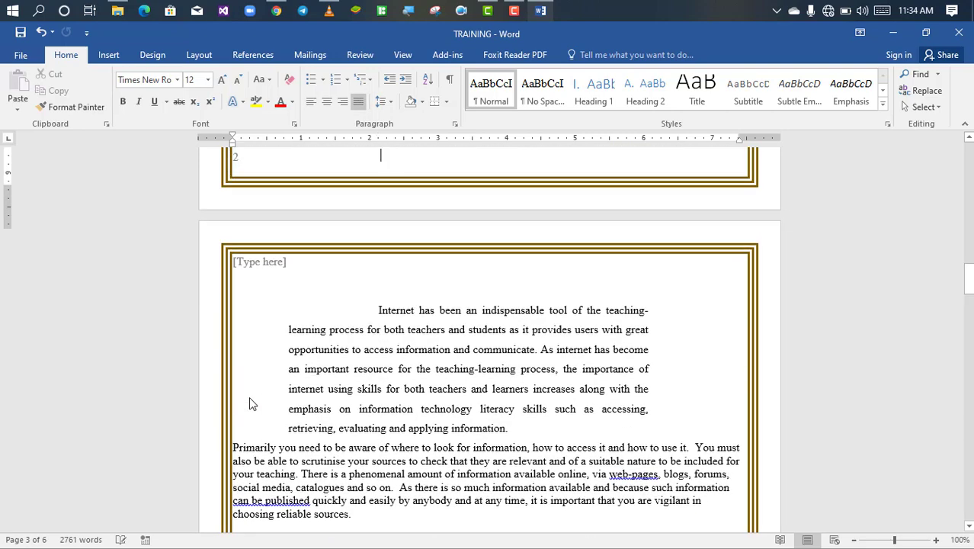
key(Up)
key(Up)
key(Up)
key(Up)
key(Up)
key(Up)
key(Up)
key(Up)
key(Up)
key(Up)
key(Up)
key(Up)
key(Up)
key(Up)
key(Up)
key(Up)
key(Up)
key(Up)
key(Up)
key(Up)
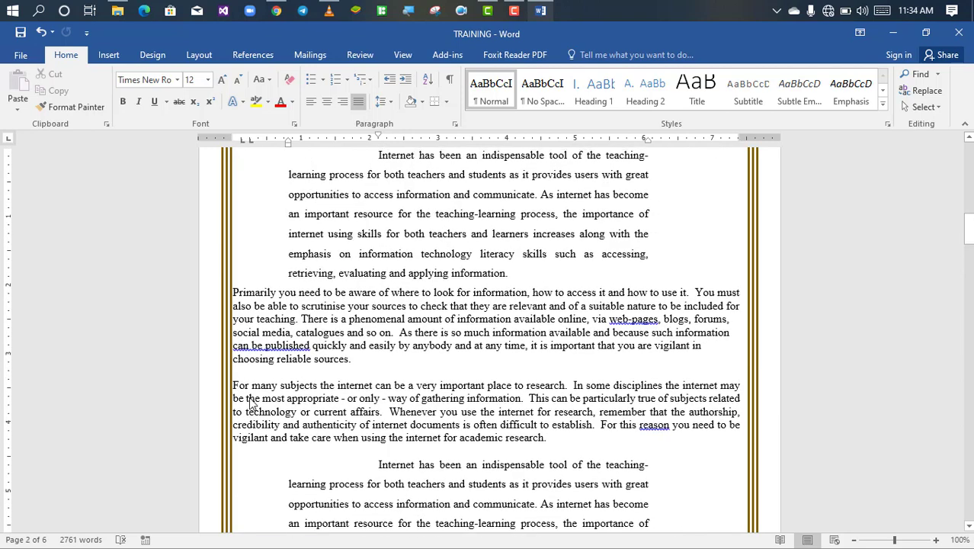
click(109, 58)
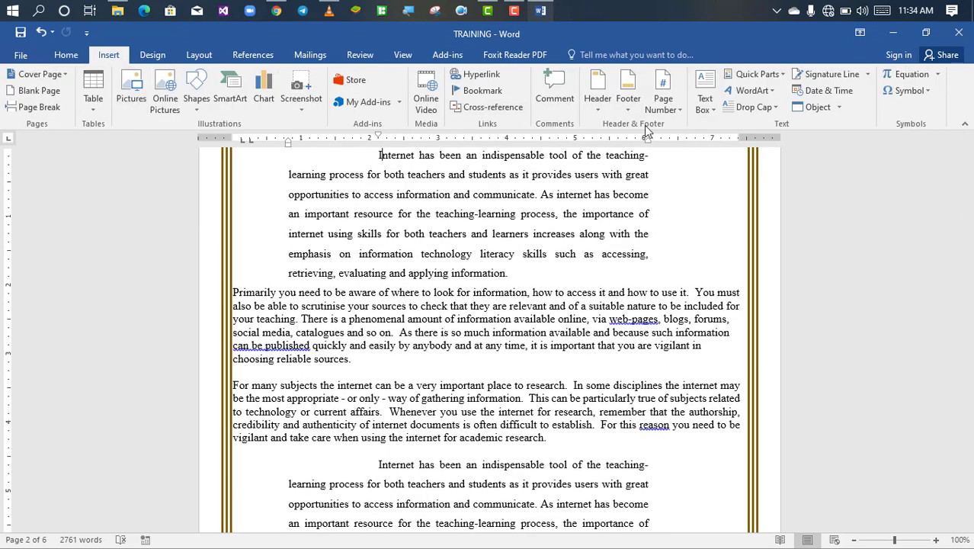
click(680, 112)
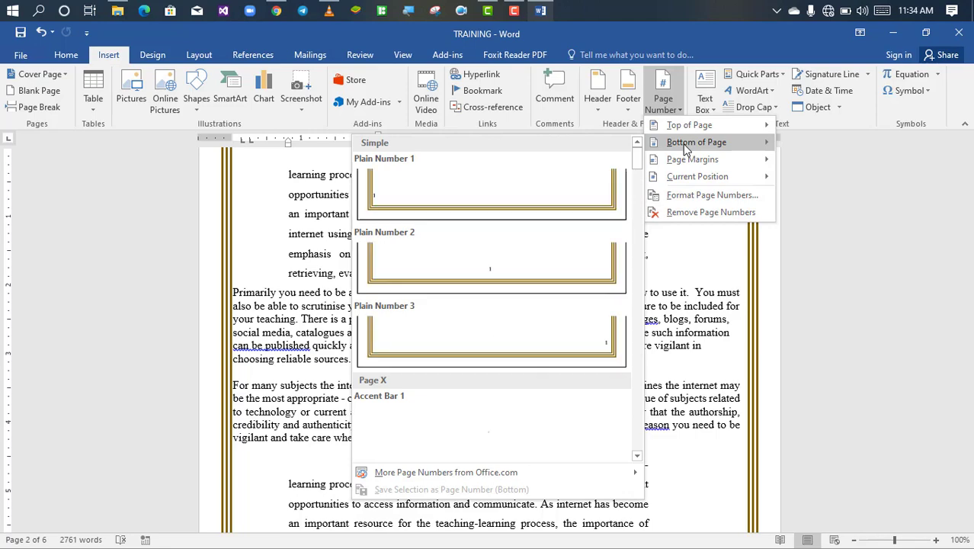
mouse_move(691, 163)
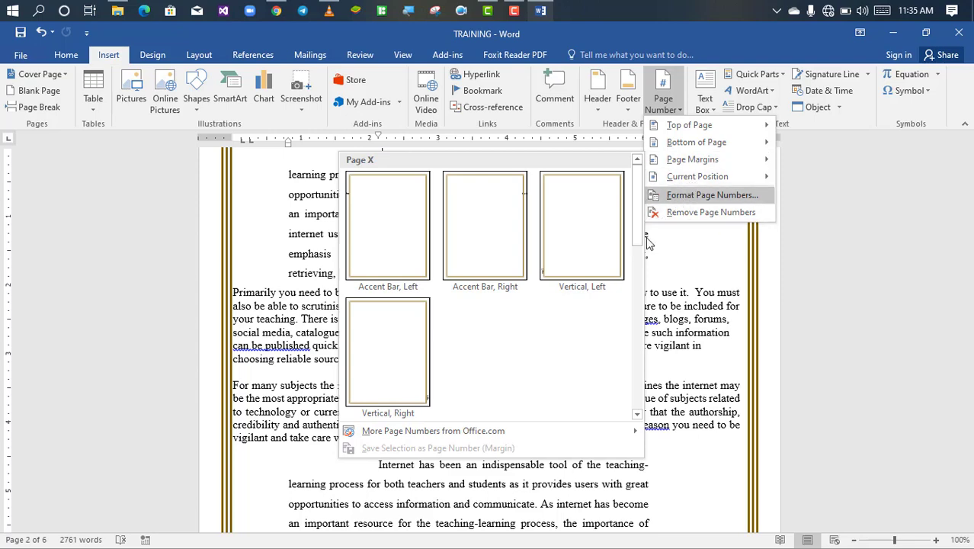
click(683, 329)
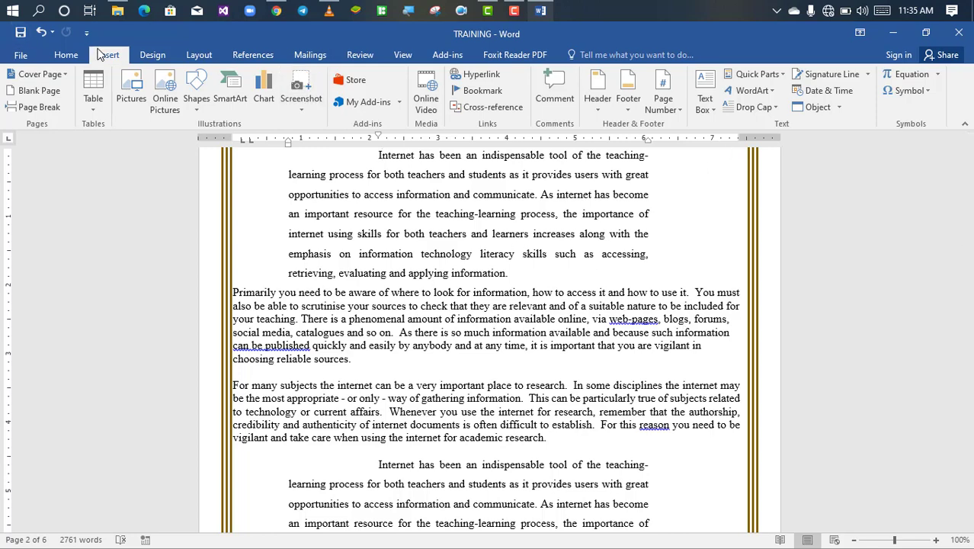
Step: Insert a table with three columns and three rows at the start of the text on page 2
click(93, 107)
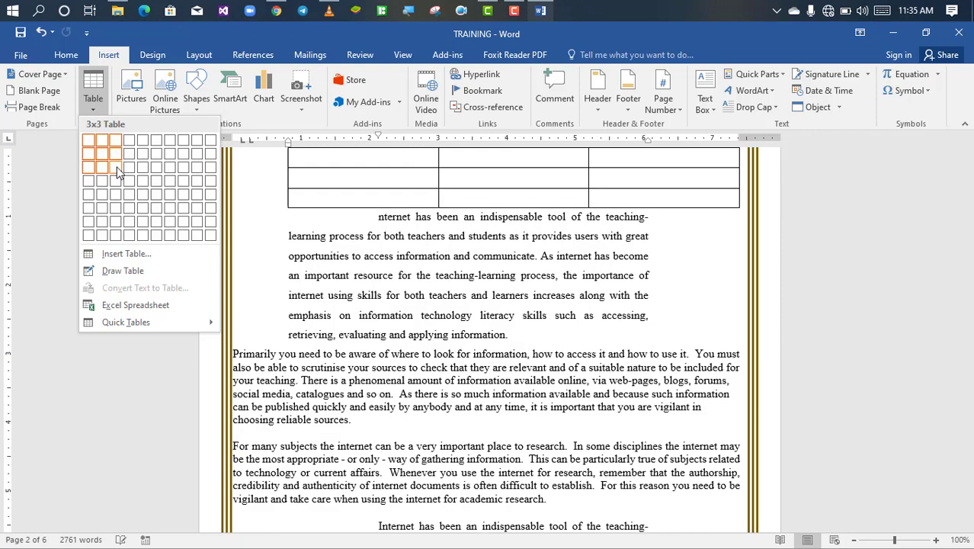
click(116, 167)
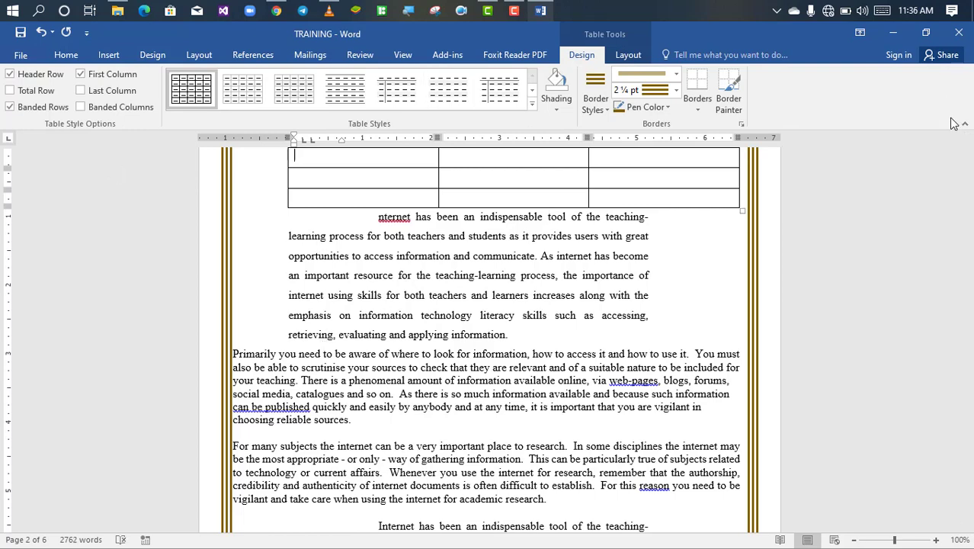
click(968, 137)
click(969, 139)
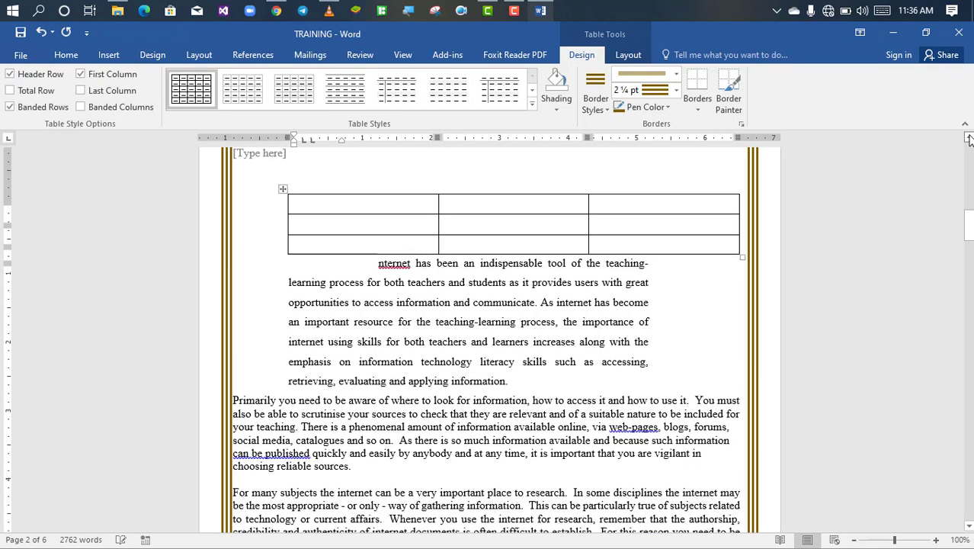
click(970, 138)
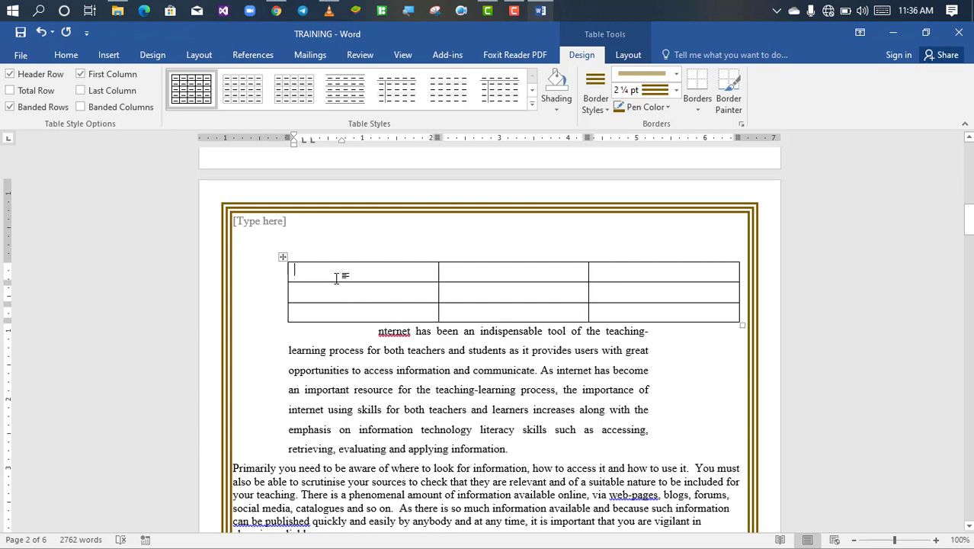
Step: Move the cursor cell by cell through the table from the first cell to the last cell of the third row
key(Tab)
key(Tab)
key(Tab)
key(Tab)
key(Tab)
key(Tab)
key(Tab)
key(Tab)
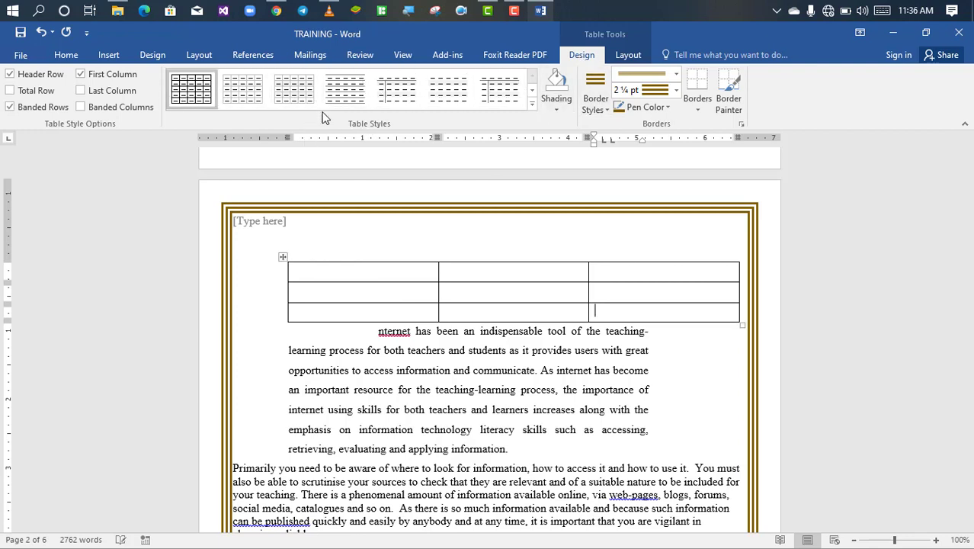
Step: Try several plain table styles on the table, finishing with the style that has a full black grid
click(244, 90)
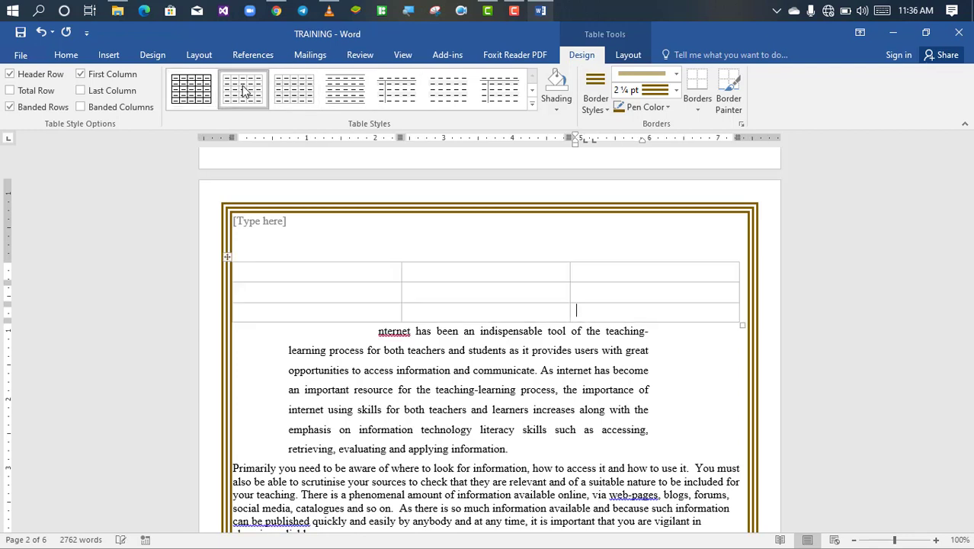
click(294, 93)
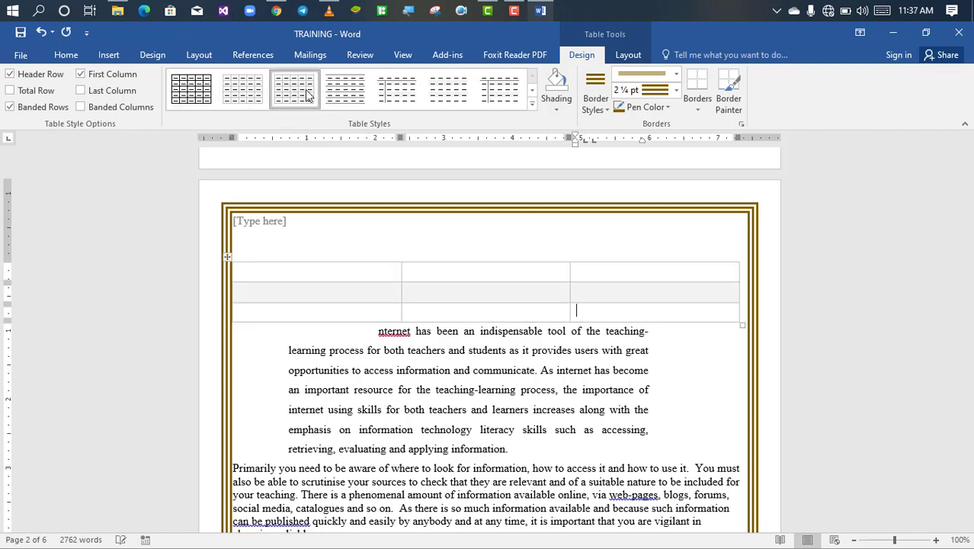
click(410, 91)
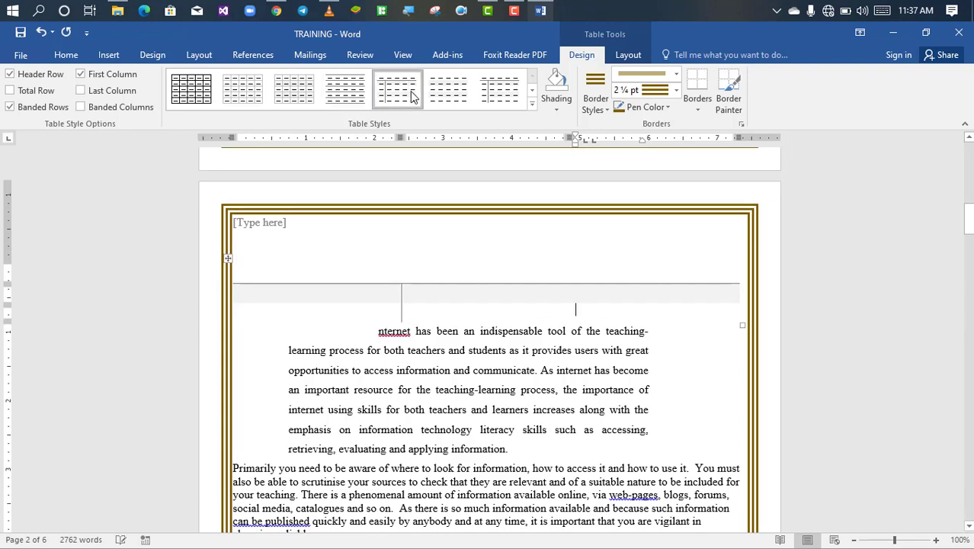
click(190, 92)
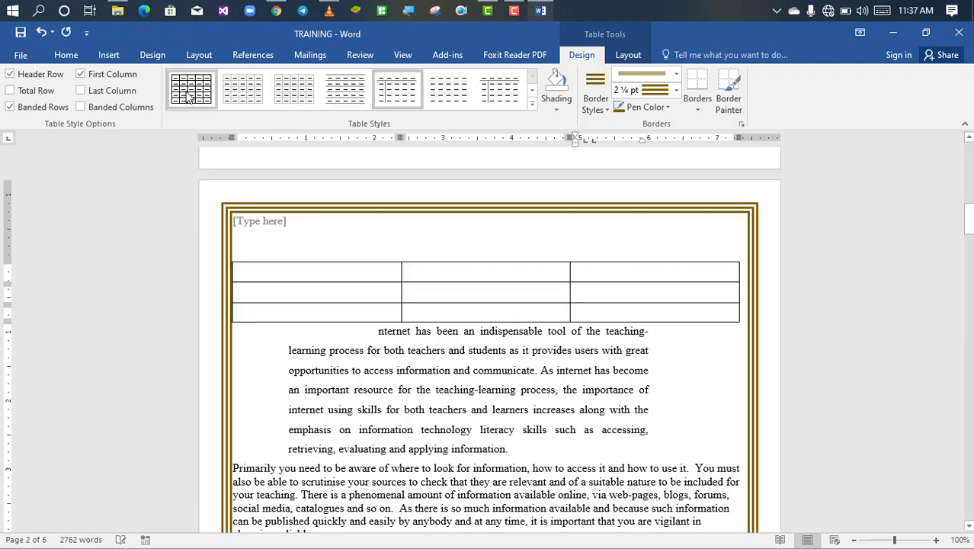
Step: Shade the last cell of the table's third row orange and the first cell of its first row blue-grey
click(558, 113)
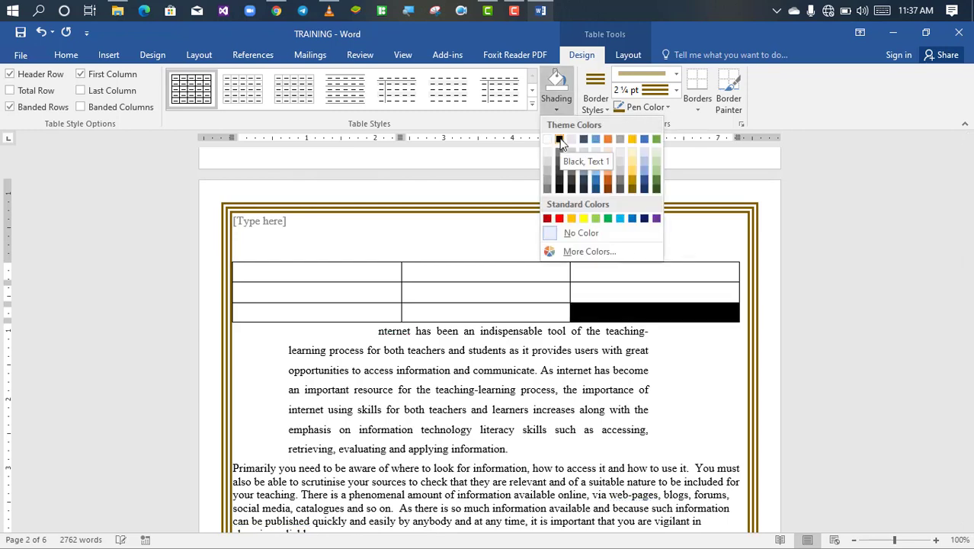
click(609, 143)
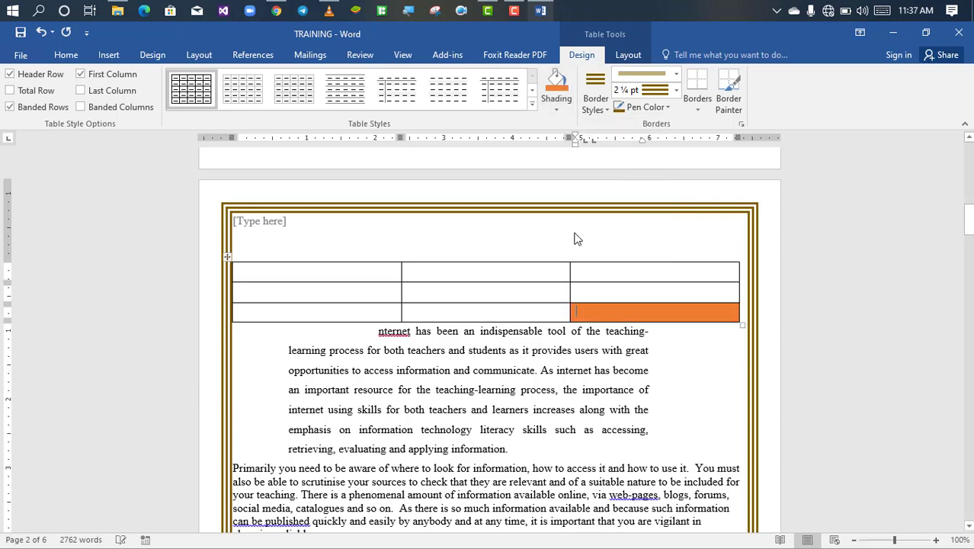
click(276, 271)
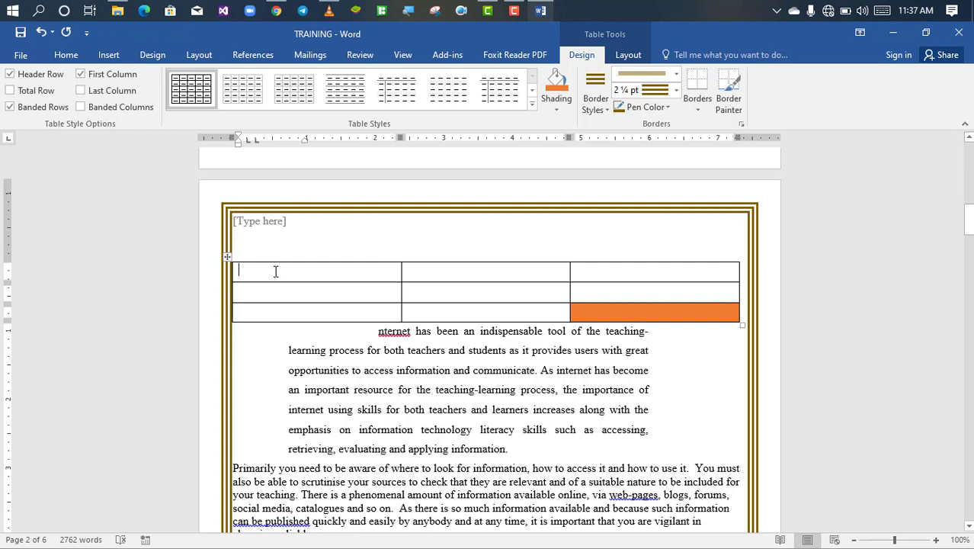
click(556, 109)
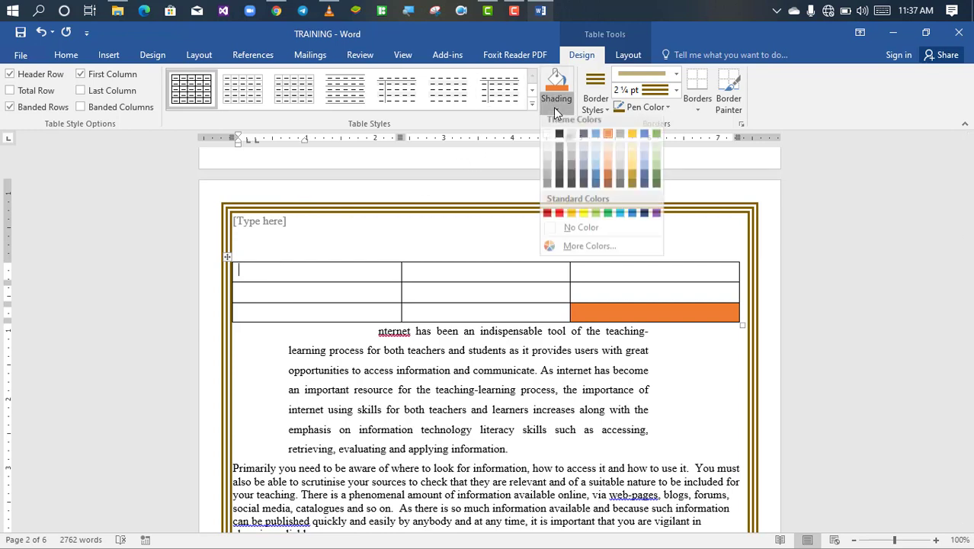
click(583, 167)
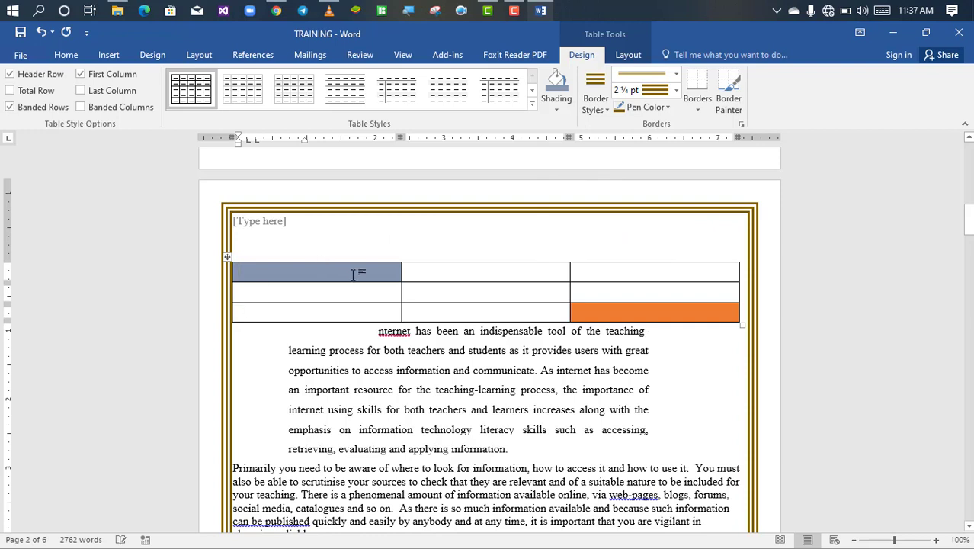
Step: Paint black ½ pt double-line borders along the table's top edge, the right edge of its first two rows, and below the first row's third cell
click(608, 109)
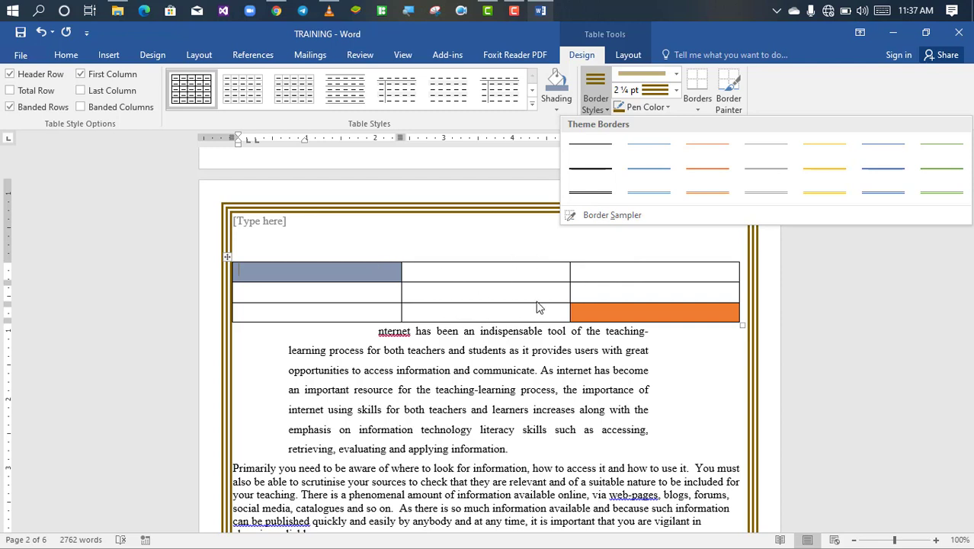
click(588, 192)
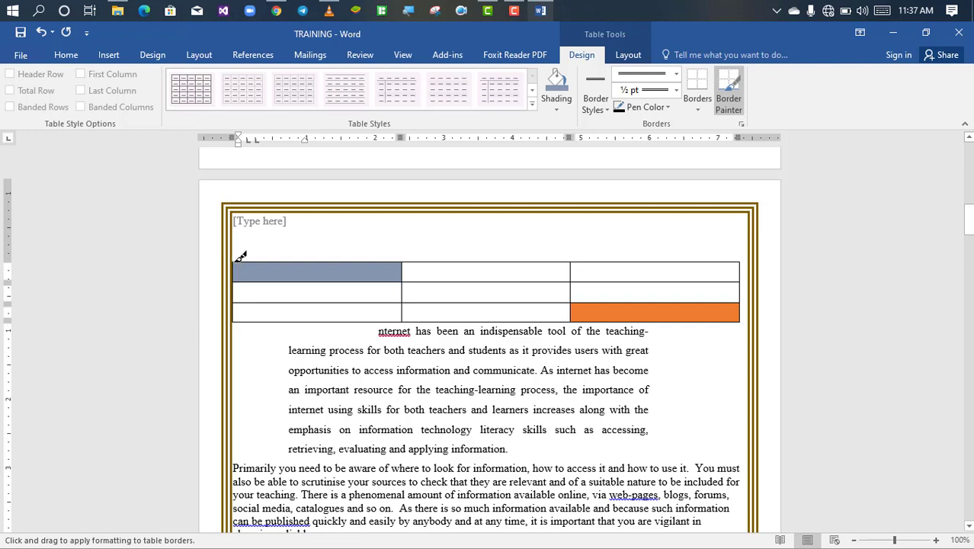
drag(234, 262, 404, 264)
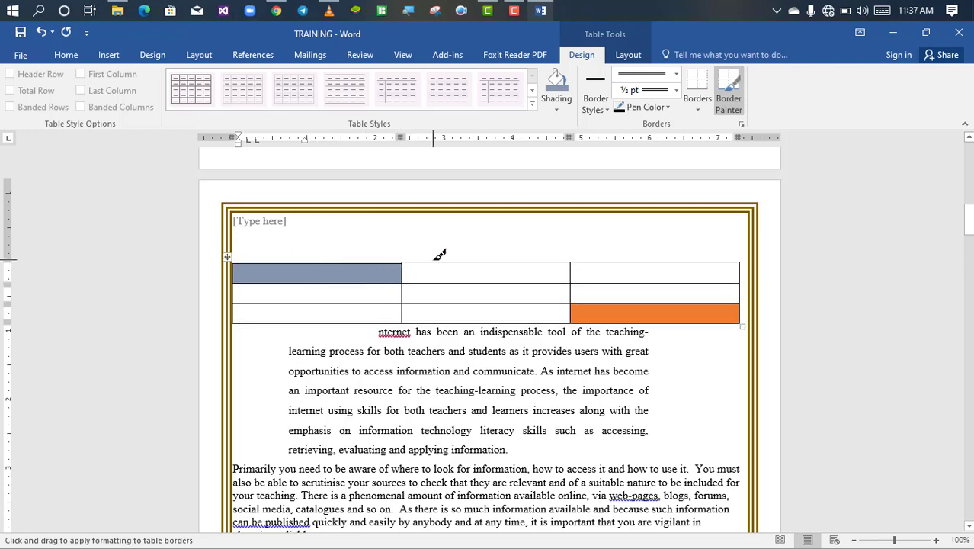
click(440, 262)
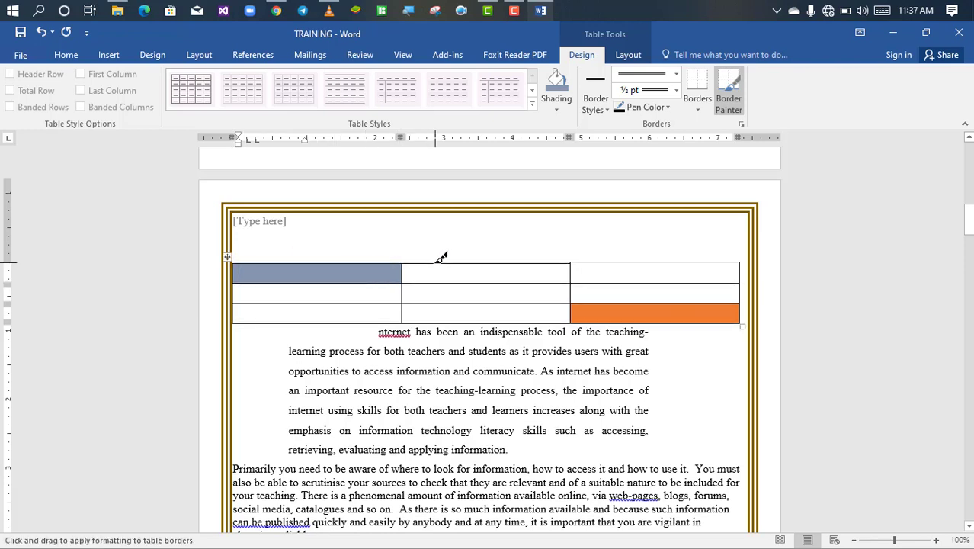
click(646, 262)
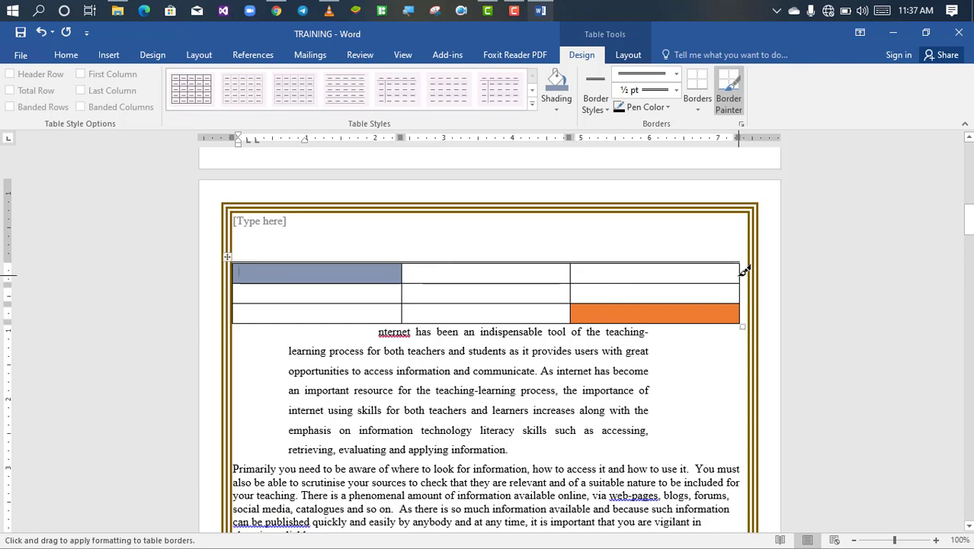
click(739, 272)
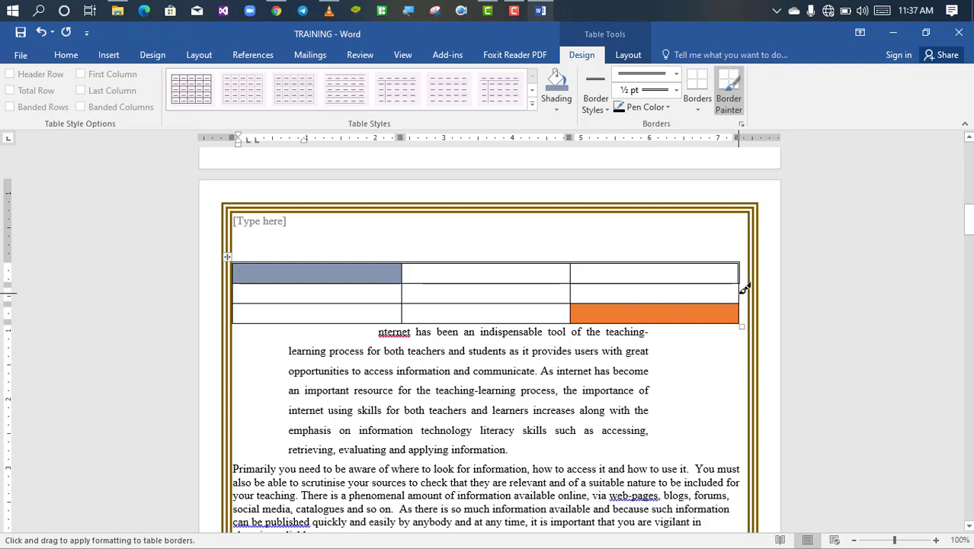
click(688, 283)
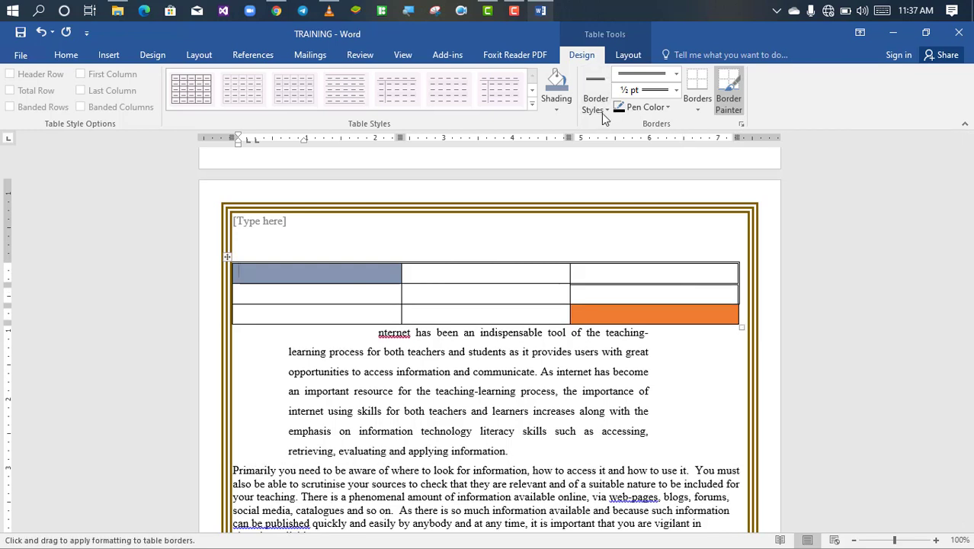
Step: Paint a blue 1 ½ pt single-line border between the second and third rows in the table's middle column
click(605, 111)
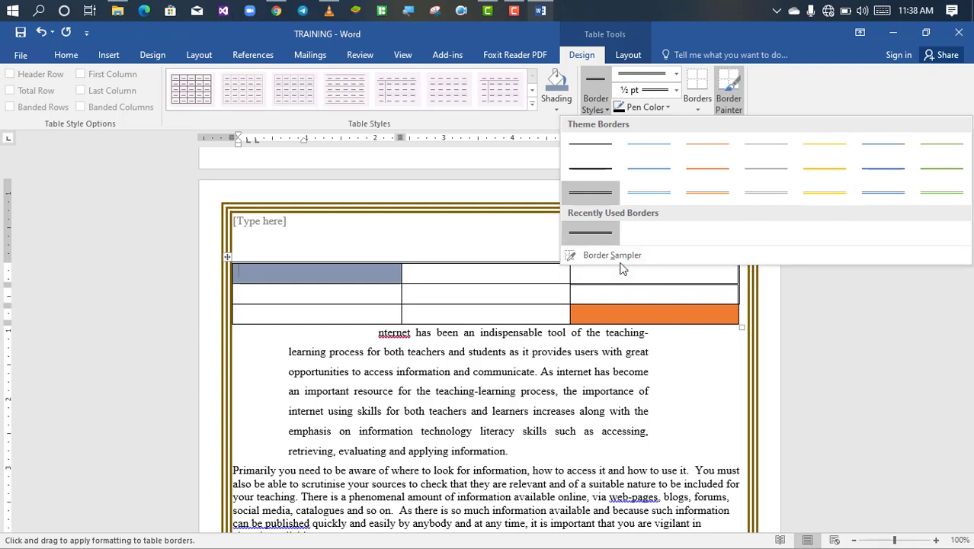
click(658, 166)
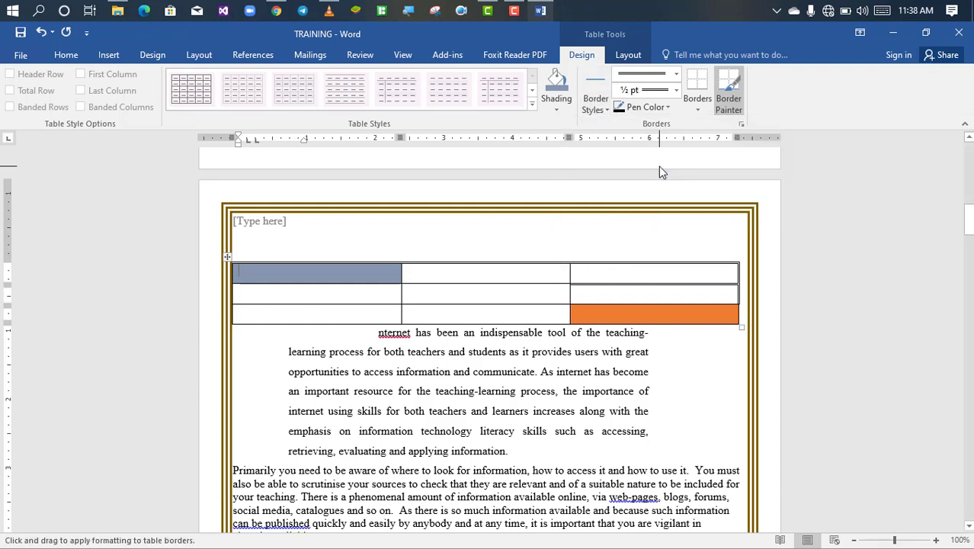
click(521, 305)
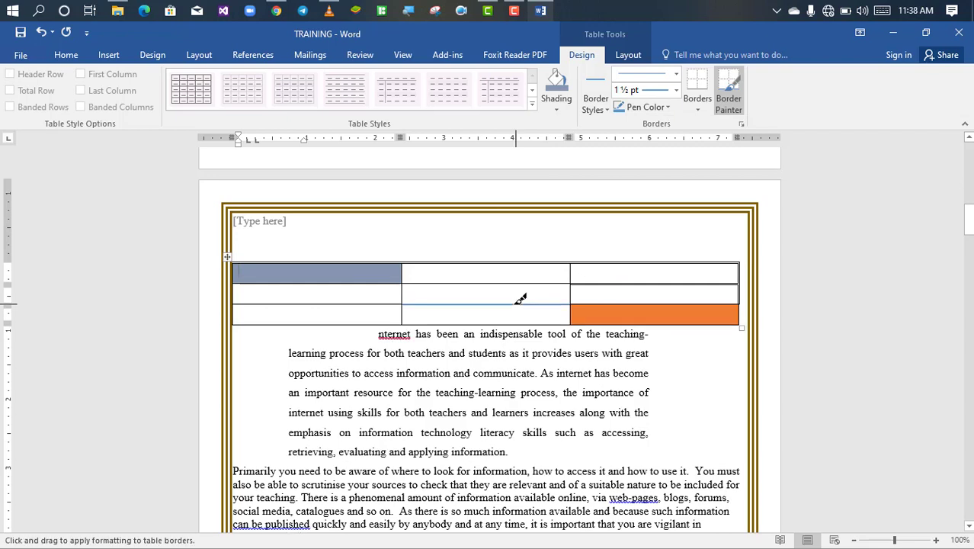
Step: Set the border line weight to 6 pt and paint the bottom edge of the first cell in the third row
click(675, 90)
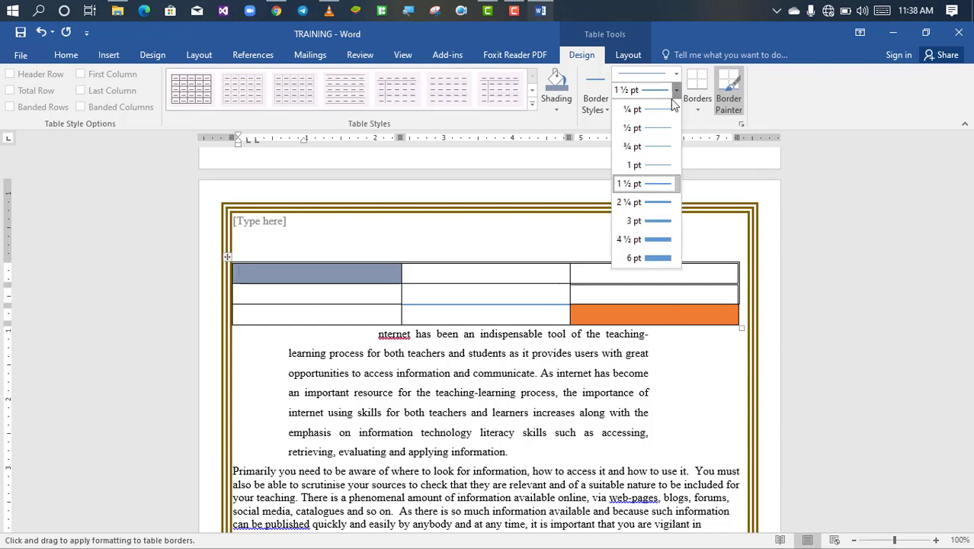
click(653, 259)
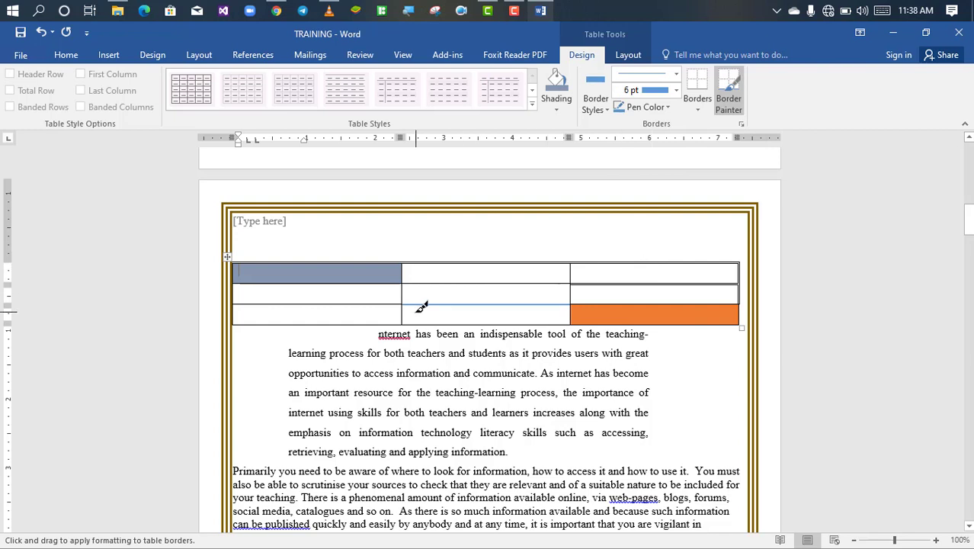
click(383, 325)
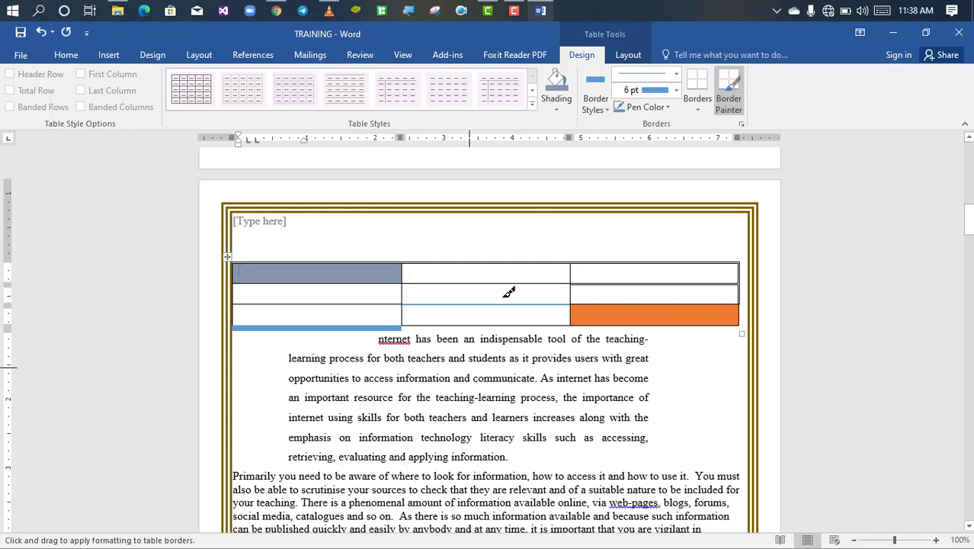
Step: Open the list of border placement options for the table
click(700, 115)
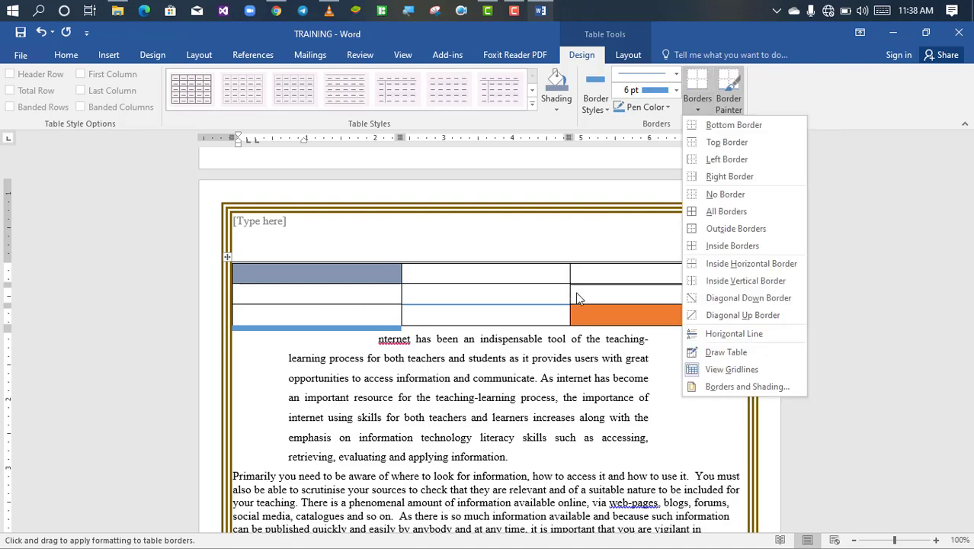